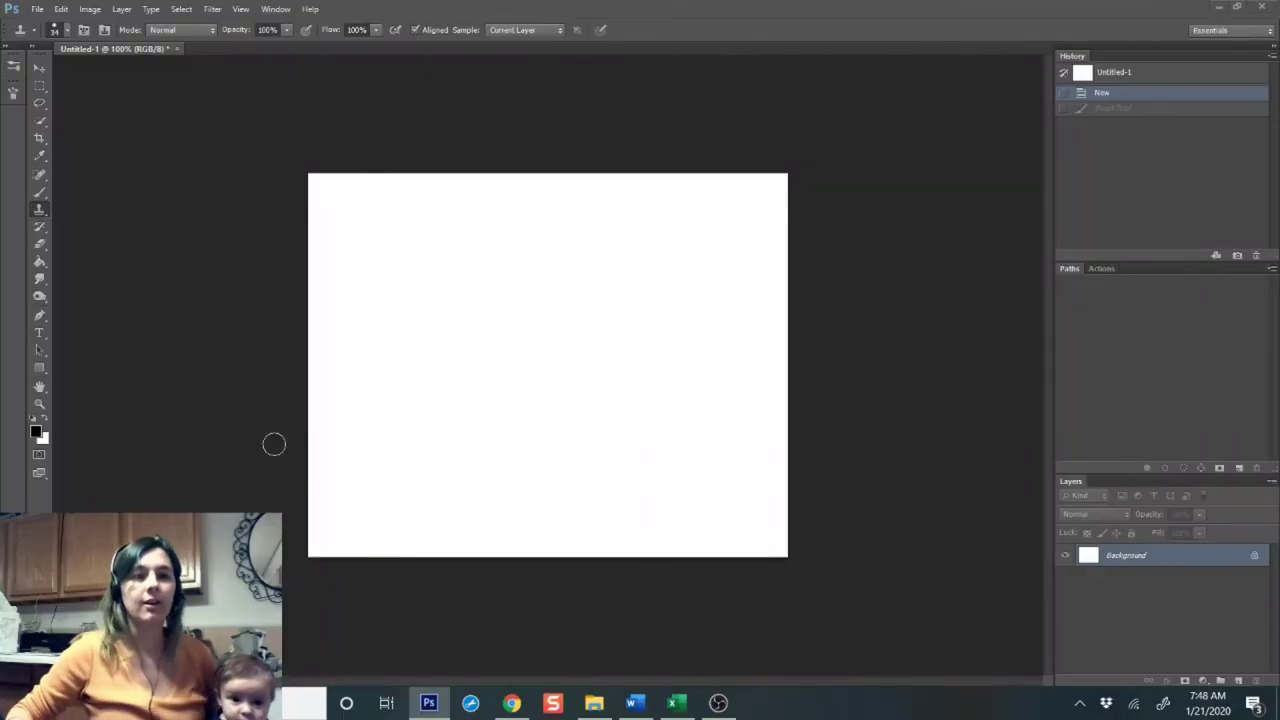
- Try a 45% mid-grey foreground colour and undo the stray brush stroke
{"action": "left_click", "coordinate": [40, 192]}
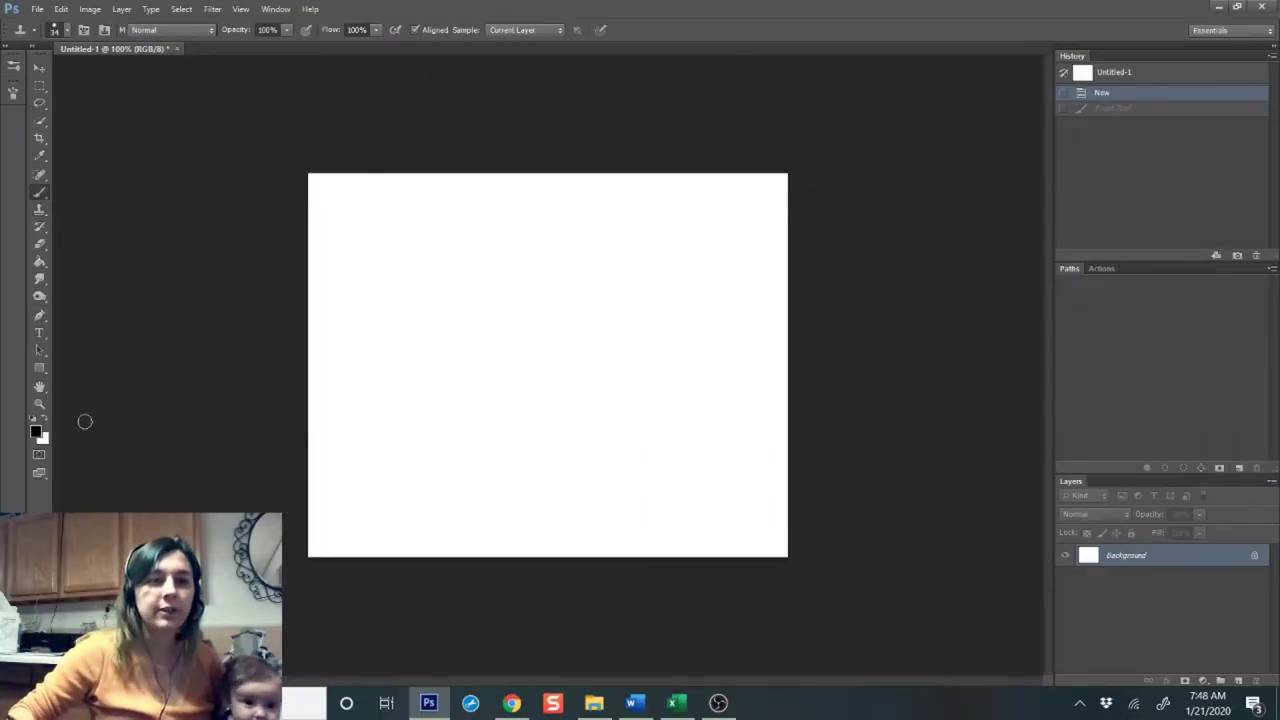
{"action": "left_click", "coordinate": [36, 432]}
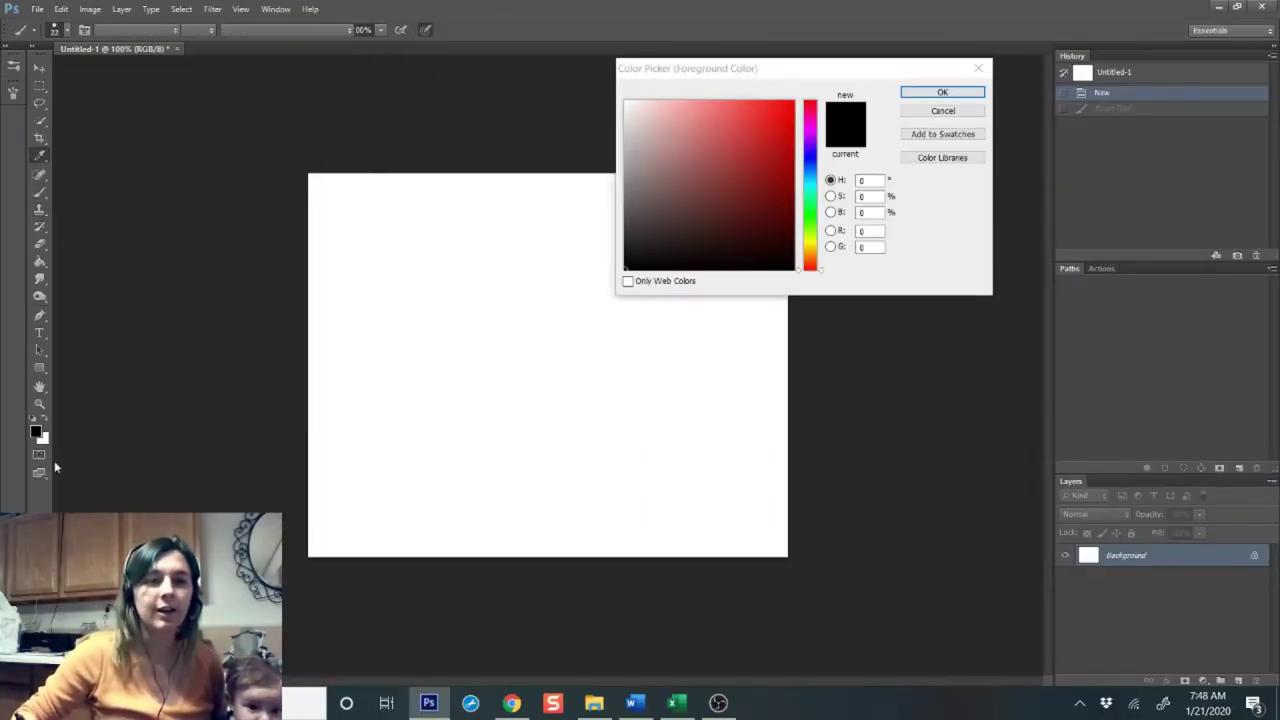
{"action": "left_click", "coordinate": [625, 167]}
{"action": "left_click_drag", "start_coordinate": [627, 176], "coordinate": [621, 189]}
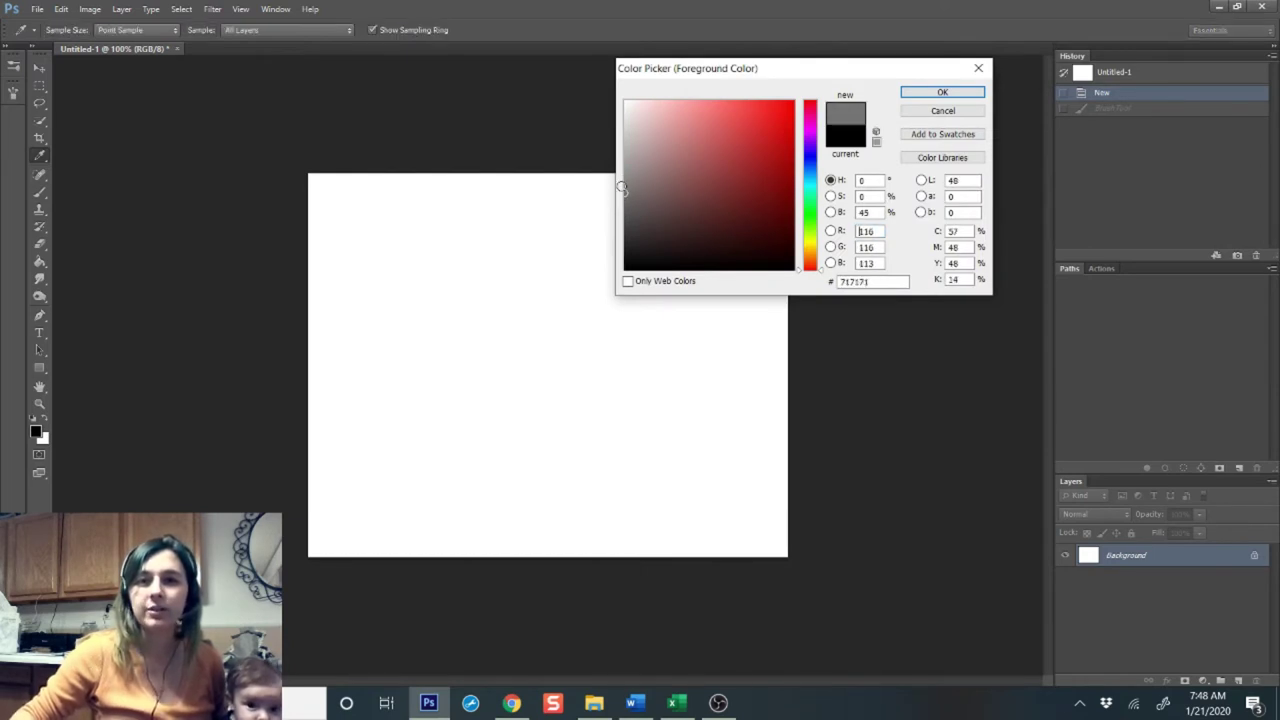
{"action": "left_click", "coordinate": [941, 93]}
{"action": "key", "text": "ctrl+z"}
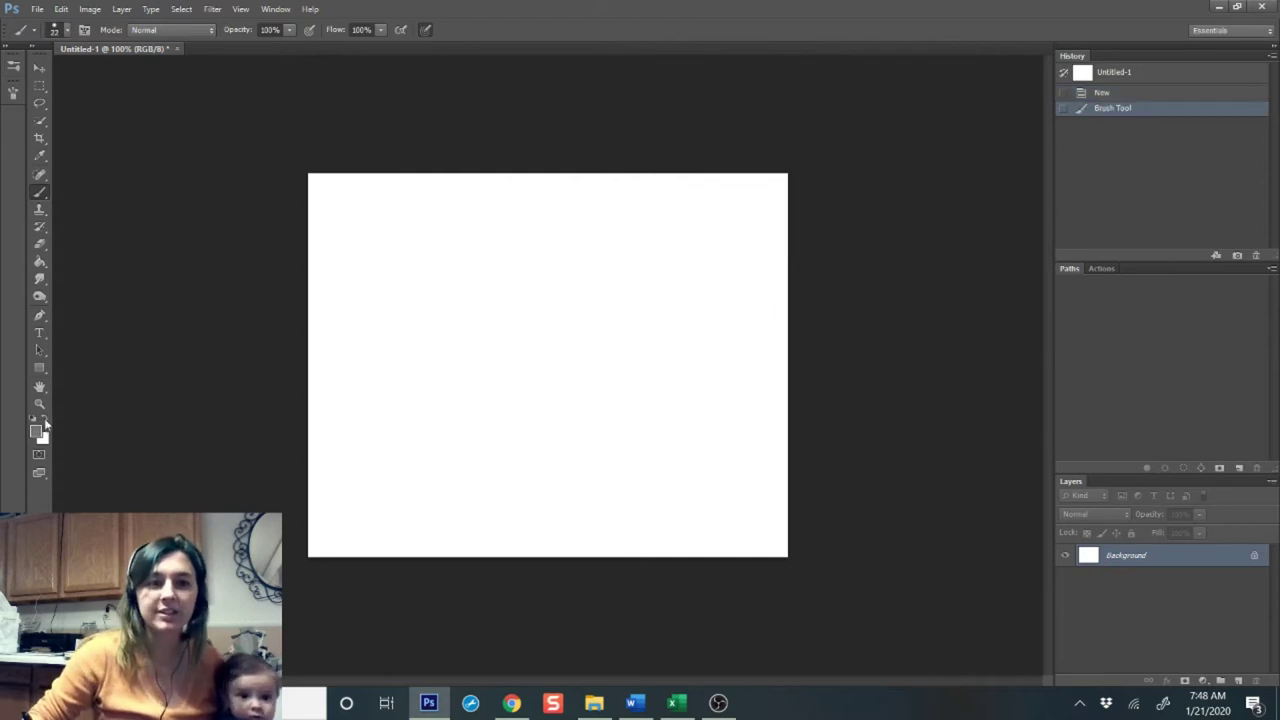
- Set the foreground colour to light grey dbdbdb
{"action": "left_click", "coordinate": [36, 431]}
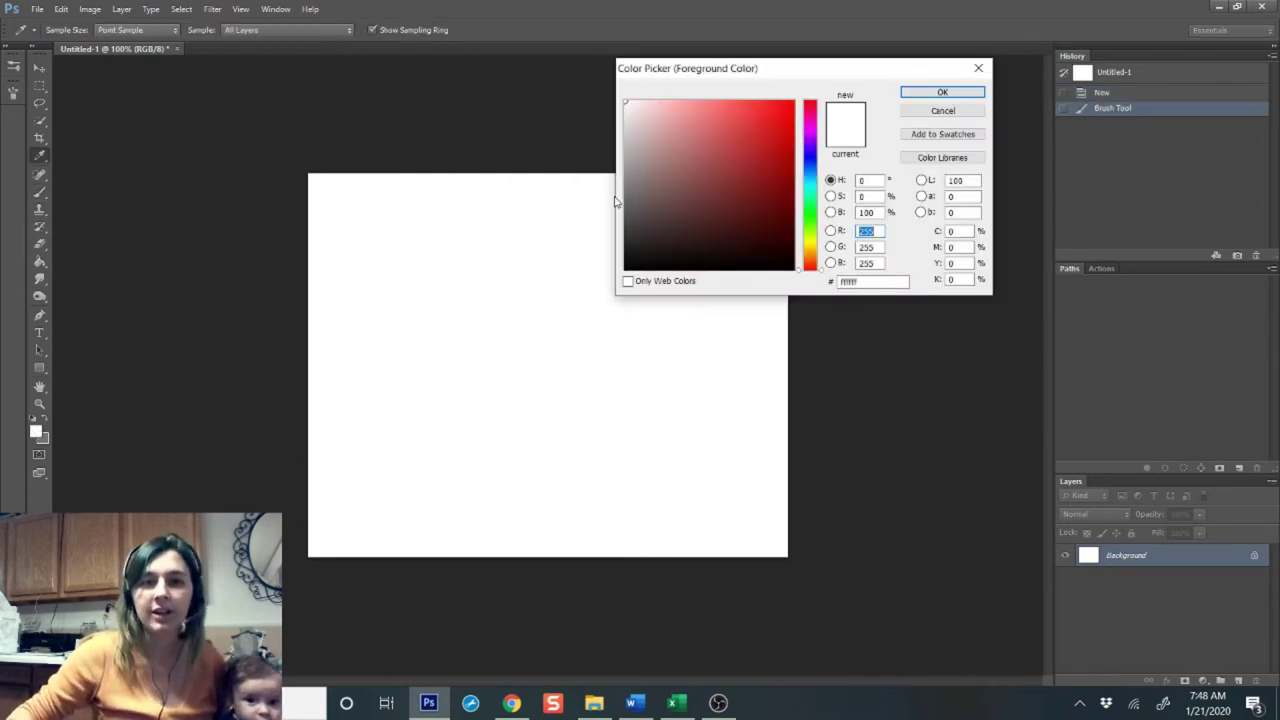
{"action": "left_click", "coordinate": [48, 432]}
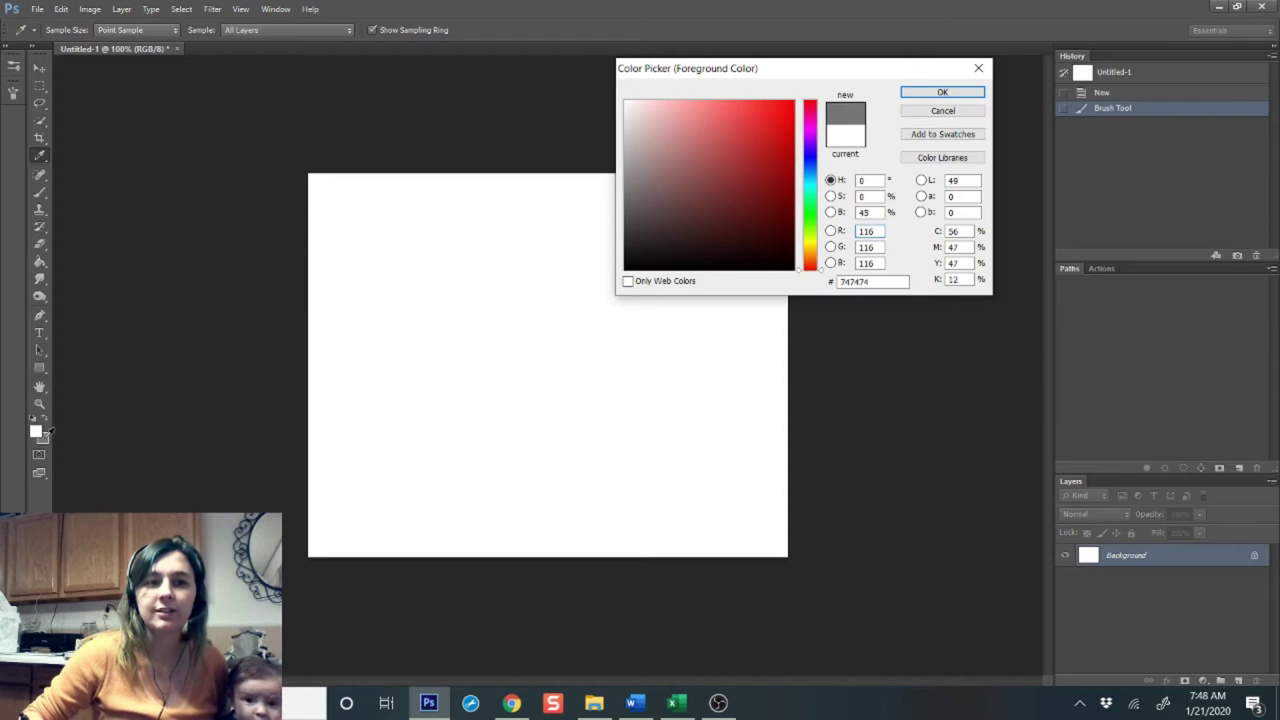
{"action": "left_click", "coordinate": [620, 146]}
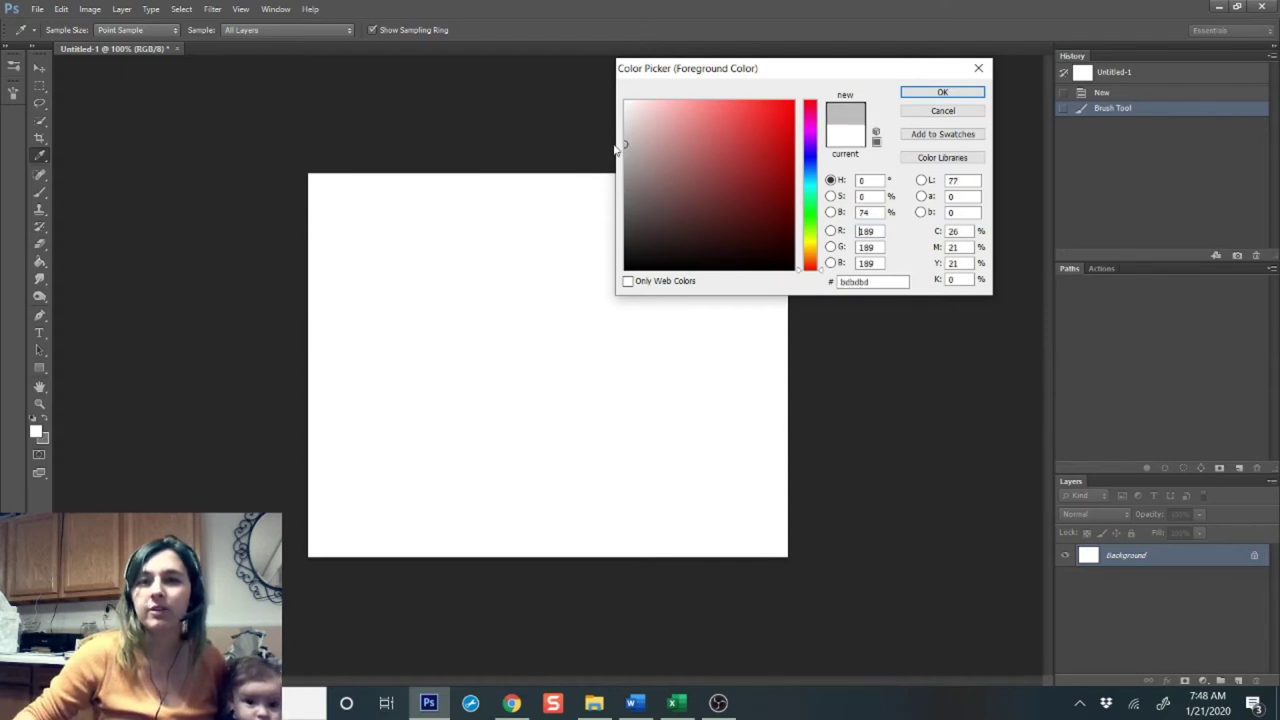
{"action": "left_click", "coordinate": [625, 126]}
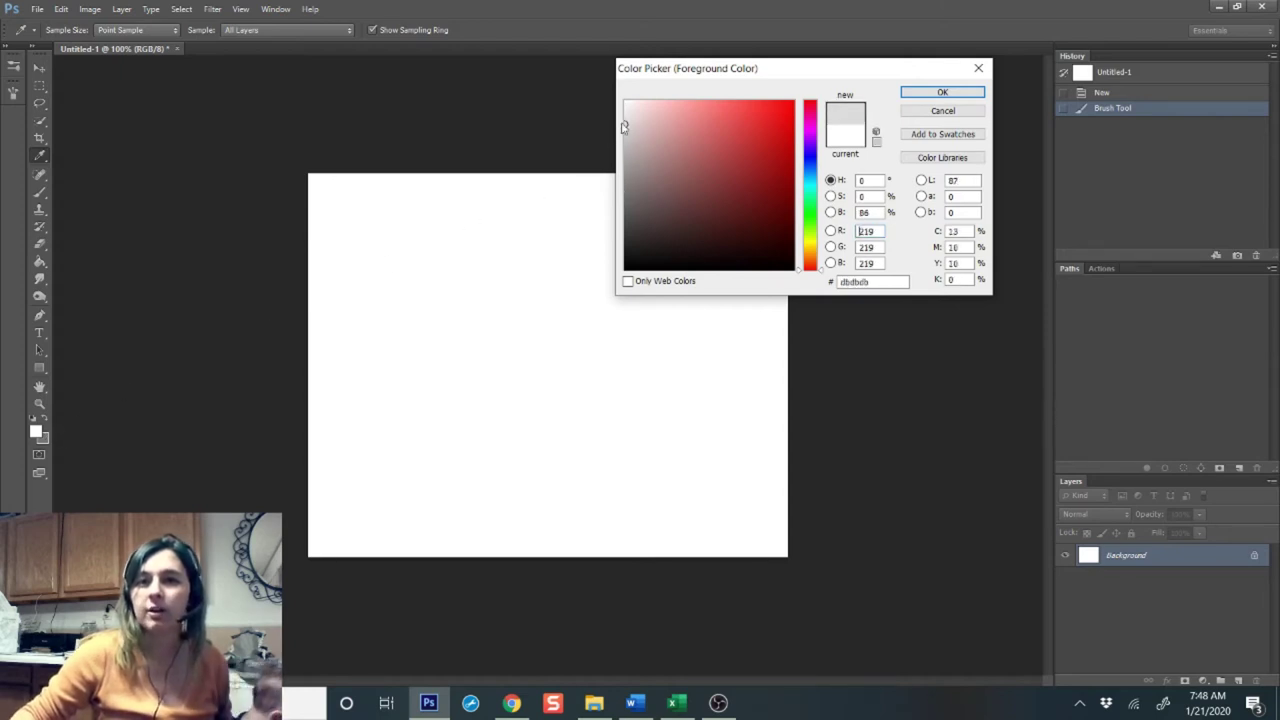
{"action": "left_click", "coordinate": [904, 95]}
{"action": "key", "text": "b"}
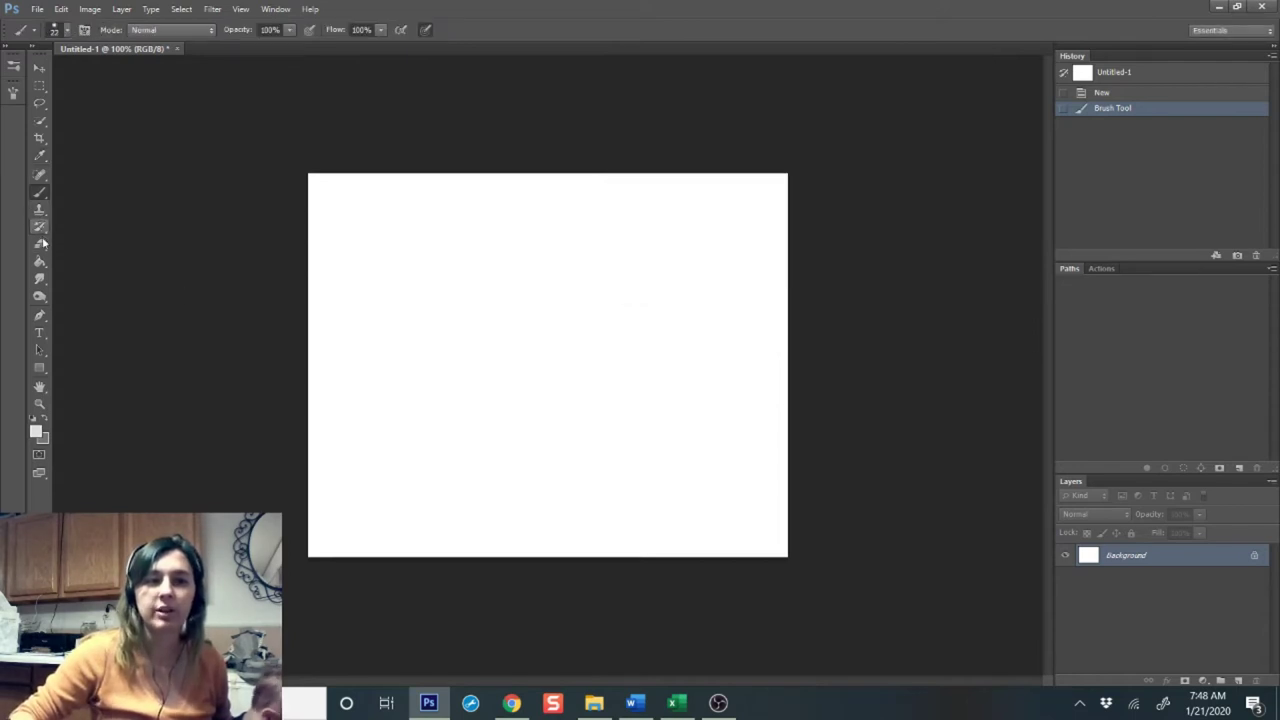
- Fill the Background with a vertical grey gradient dragged from bottom to top
{"action": "left_click", "coordinate": [40, 263]}
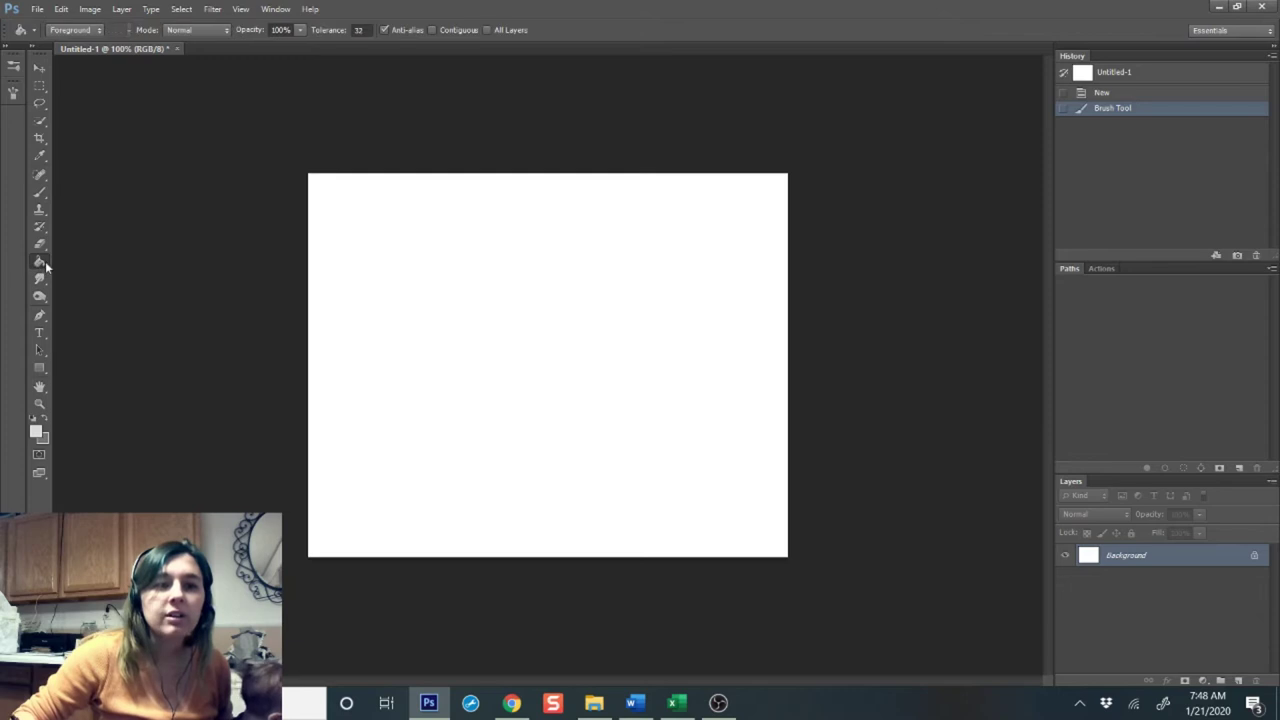
{"action": "right_click", "coordinate": [42, 263]}
{"action": "left_click", "coordinate": [69, 258]}
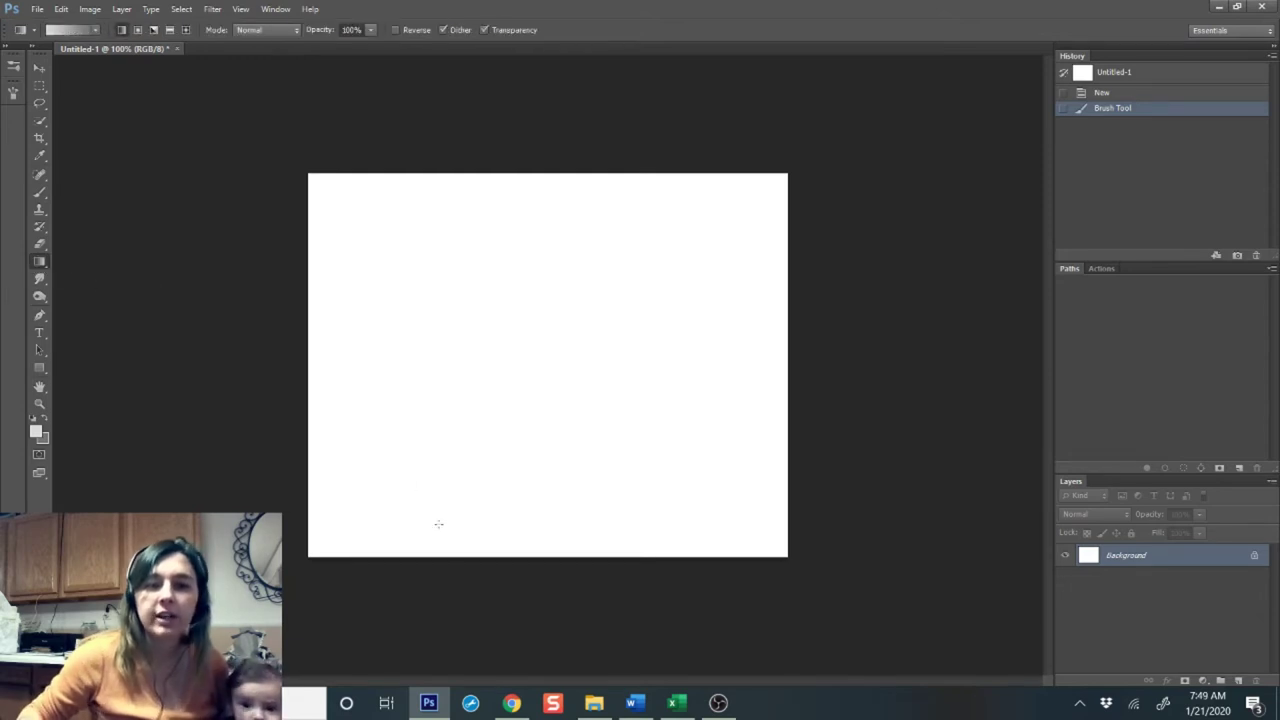
{"action": "left_click_drag", "start_coordinate": [459, 563], "coordinate": [450, 168]}
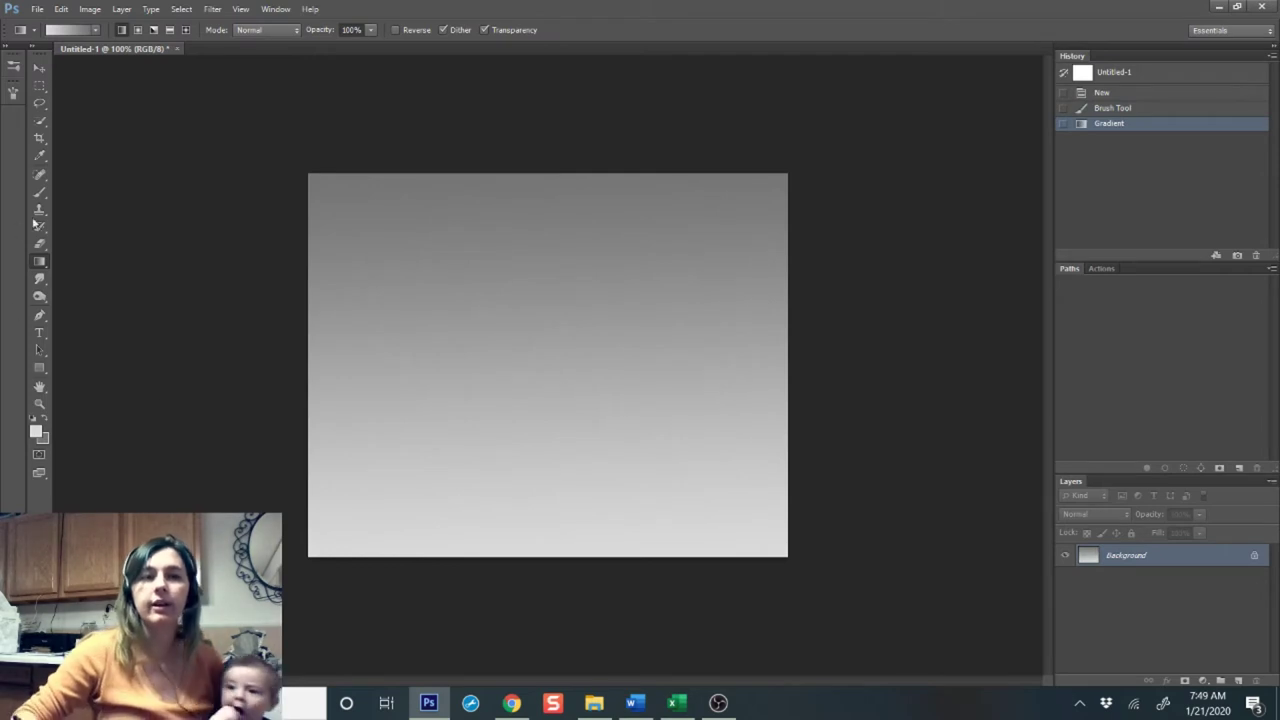
{"action": "left_click", "coordinate": [40, 192]}
- Choose the 15 px brush preset and enlarge the brush to 40 px
{"action": "left_click", "coordinate": [66, 30]}
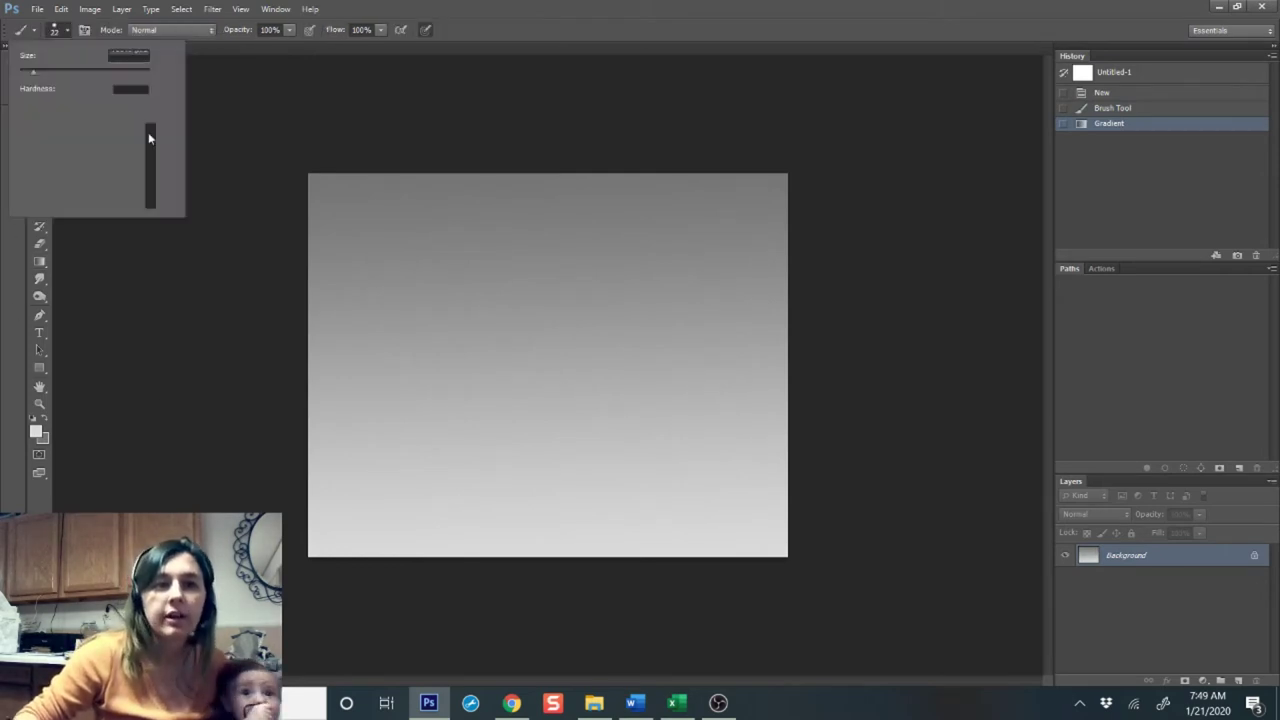
{"action": "left_click_drag", "start_coordinate": [150, 138], "coordinate": [157, 208]}
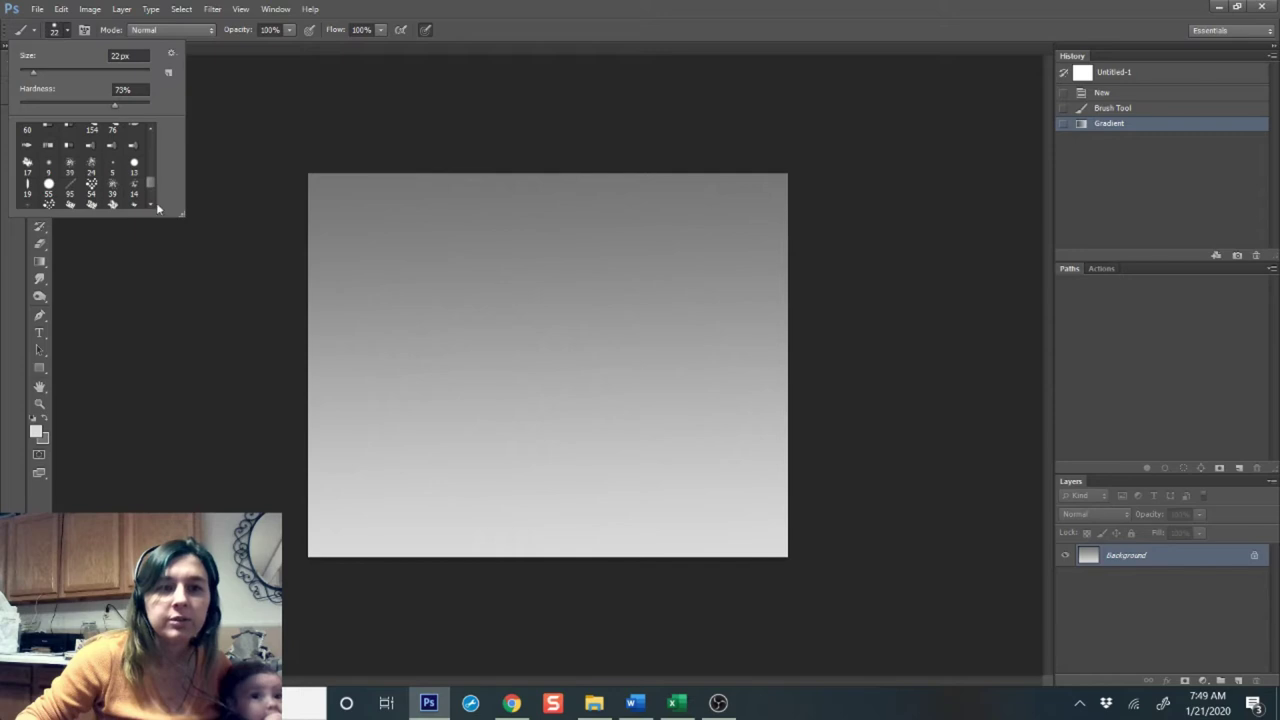
{"action": "scroll", "coordinate": [151, 200], "scroll_direction": "down", "scroll_amount": 3}
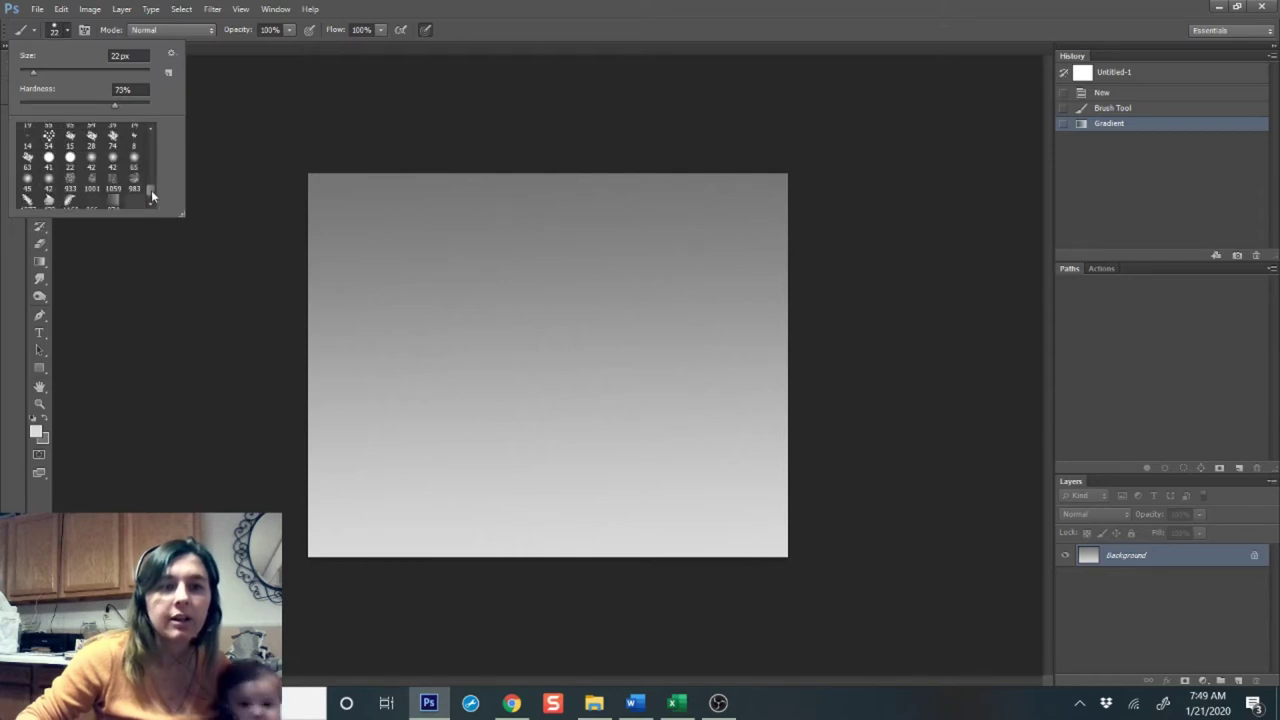
{"action": "scroll", "coordinate": [151, 190], "scroll_direction": "up", "scroll_amount": 5}
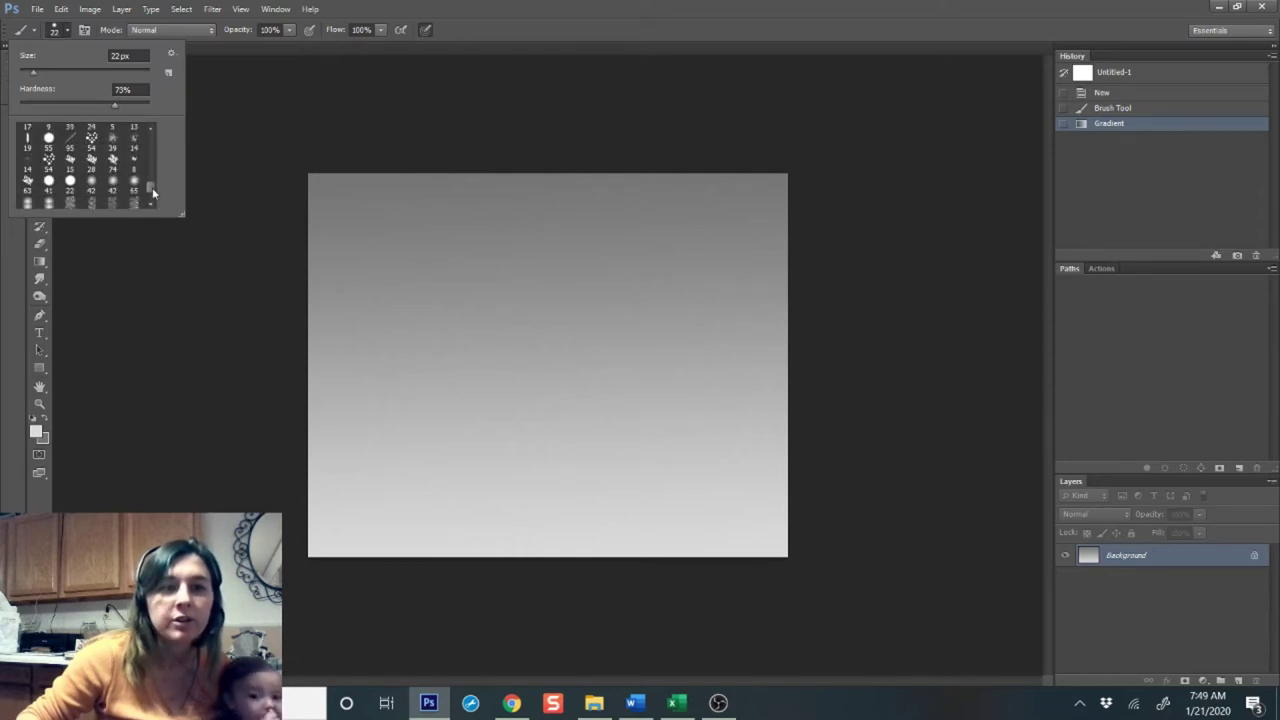
{"action": "scroll", "coordinate": [152, 190], "scroll_direction": "down", "scroll_amount": 1}
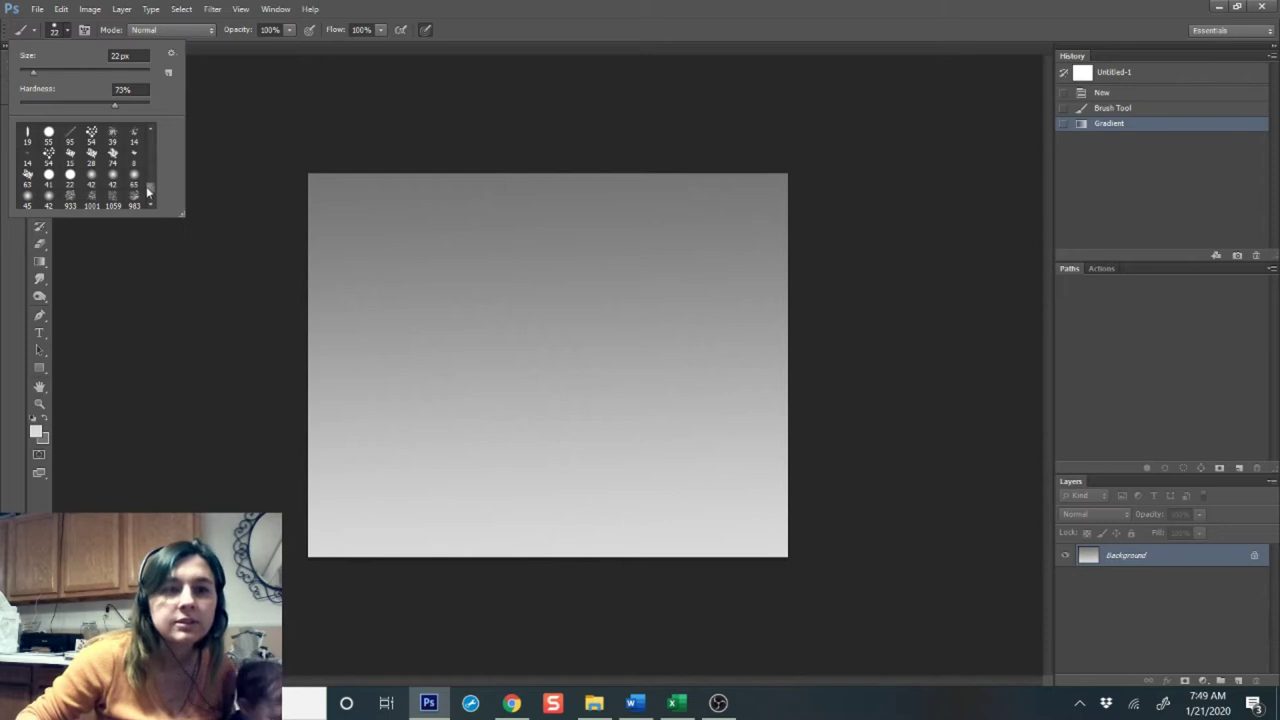
{"action": "scroll", "coordinate": [151, 192], "scroll_direction": "down", "scroll_amount": 1}
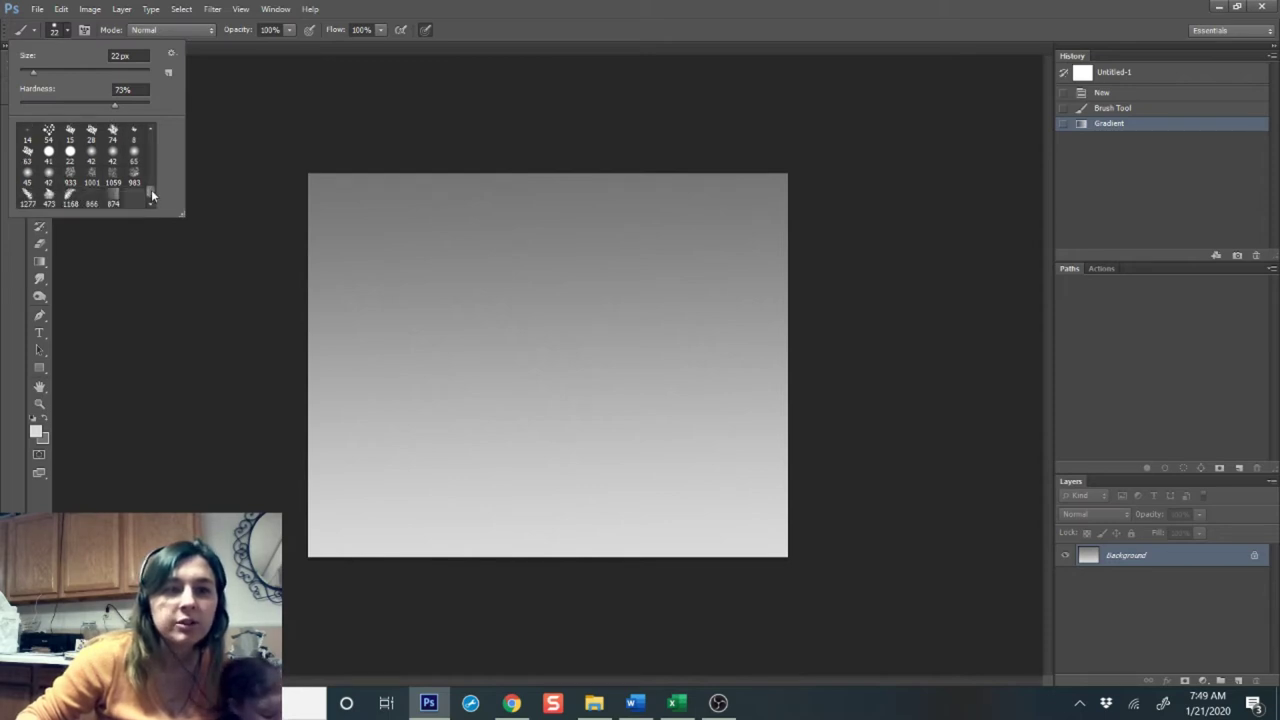
{"action": "scroll", "coordinate": [151, 189], "scroll_direction": "up", "scroll_amount": 5}
{"action": "mouse_move", "coordinate": [151, 180]}
{"action": "left_mouse_down"}
{"action": "mouse_move", "coordinate": [147, 142]}
{"action": "mouse_move", "coordinate": [152, 208]}
{"action": "left_mouse_up"}
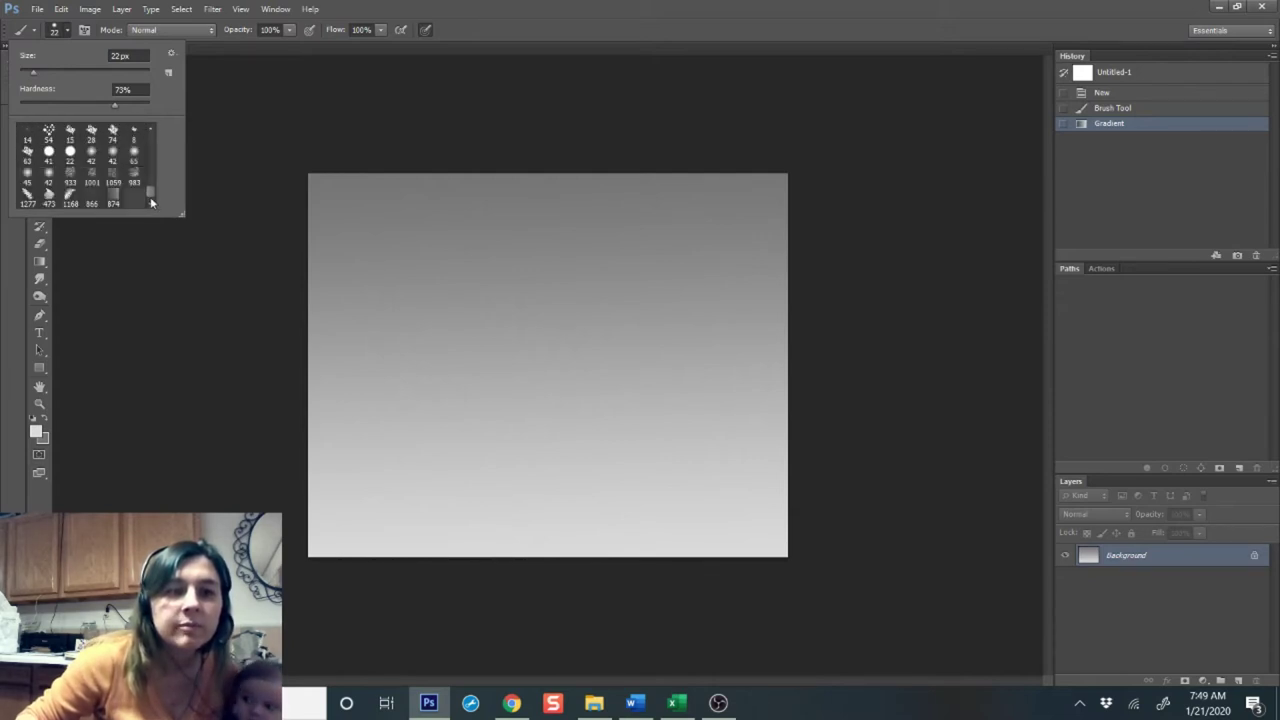
{"action": "scroll", "coordinate": [100, 170], "scroll_direction": "up", "scroll_amount": 2}
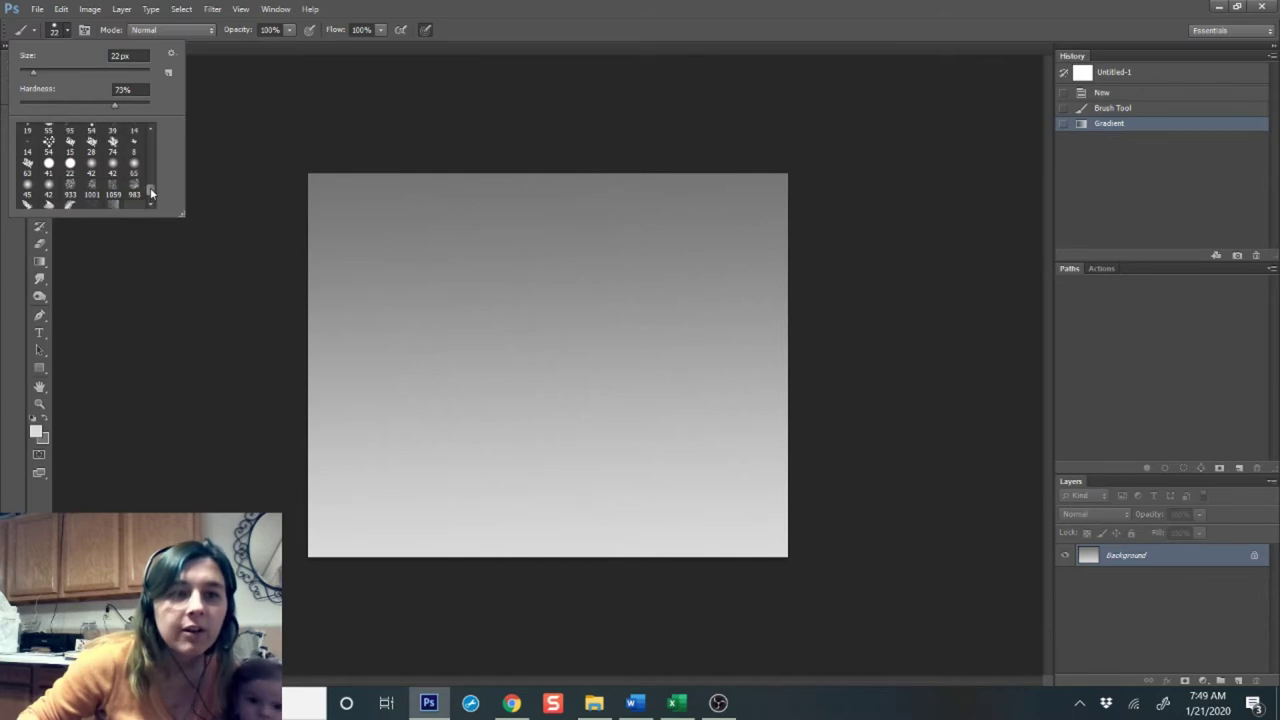
{"action": "left_click", "coordinate": [70, 154]}
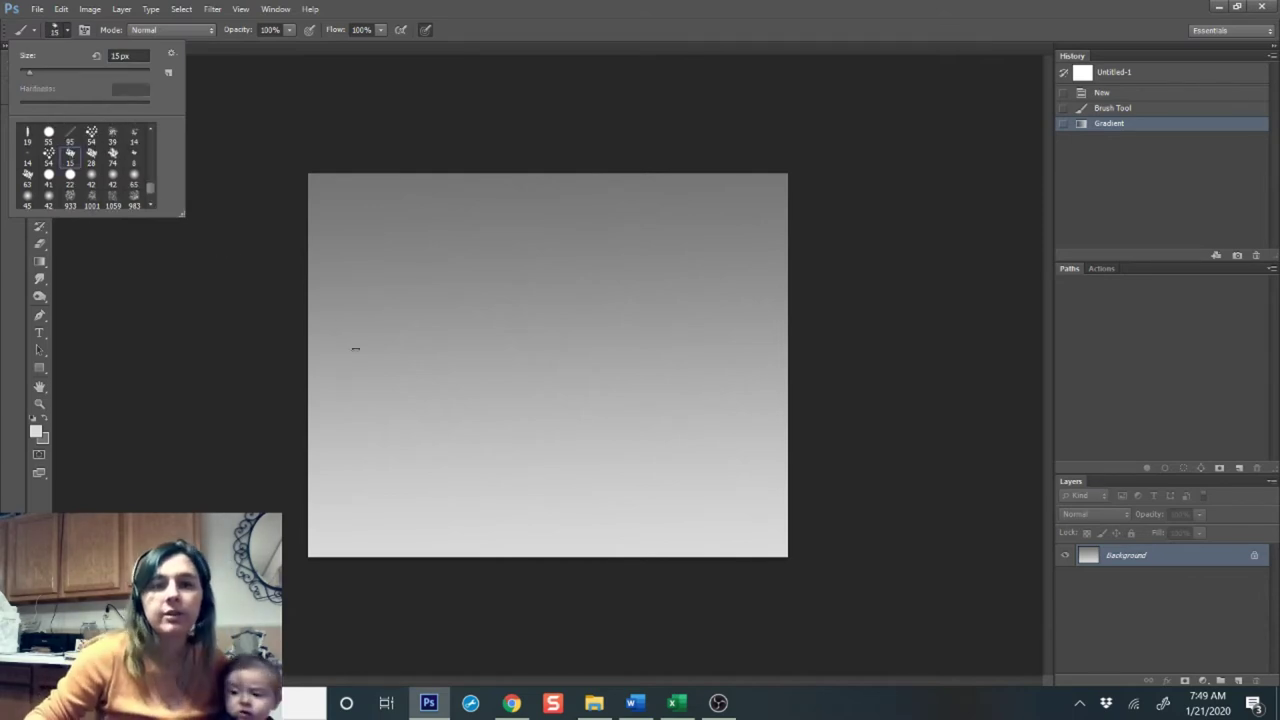
{"action": "left_click_drag", "start_coordinate": [65, 71], "coordinate": [45, 70]}
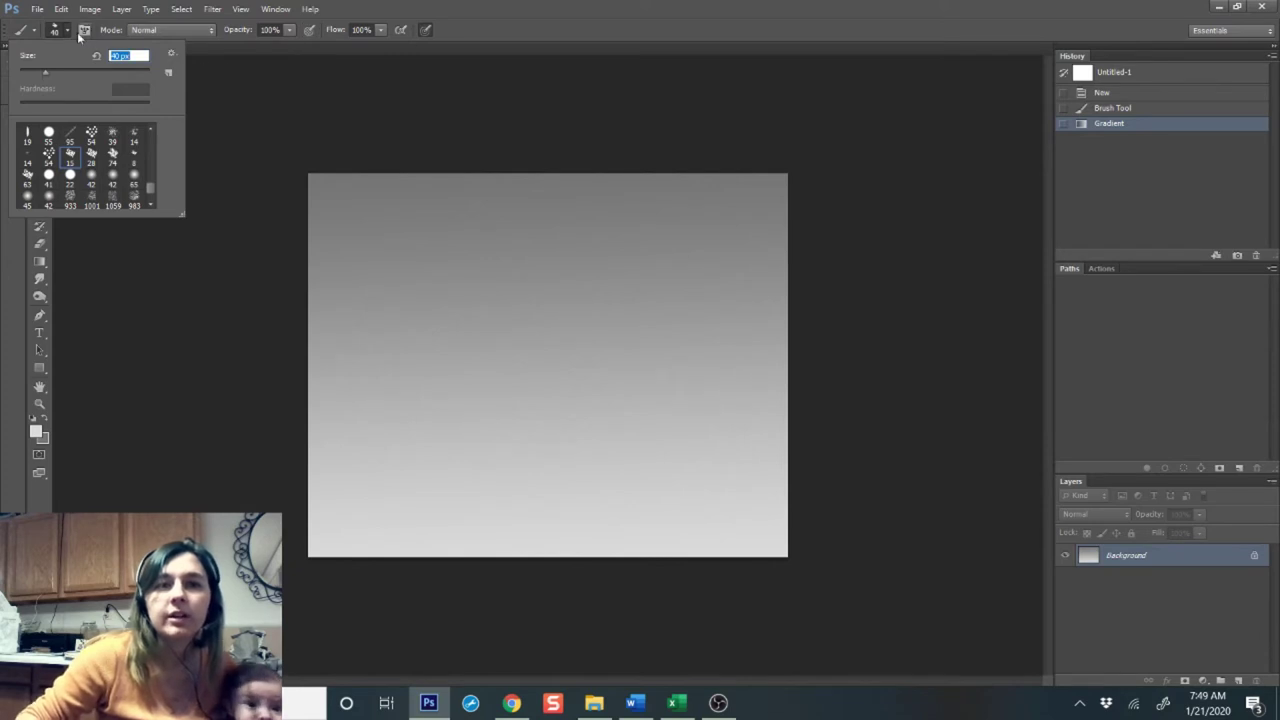
{"action": "left_click", "coordinate": [66, 33]}
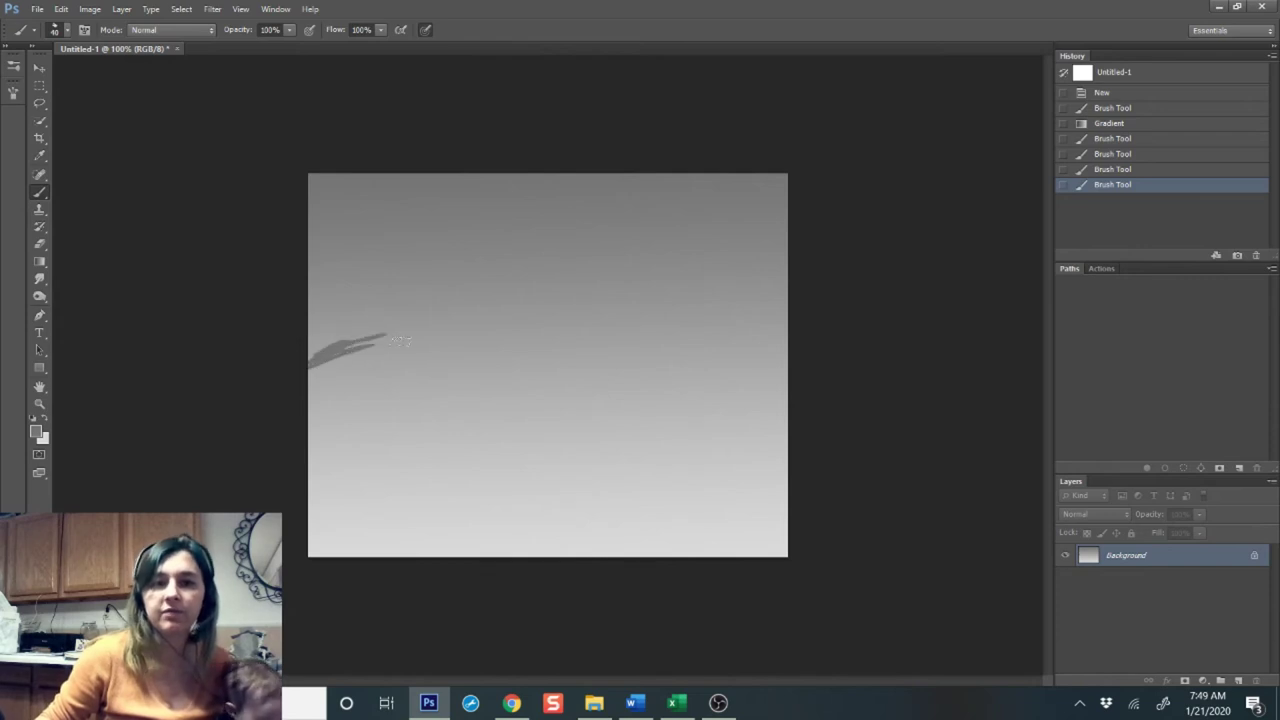
- Paint a dark ridge stroke at the left horizon, then switch to a lighter grey
{"action": "left_click_drag", "start_coordinate": [380, 342], "coordinate": [404, 340]}
{"action": "left_click", "coordinate": [37, 431]}
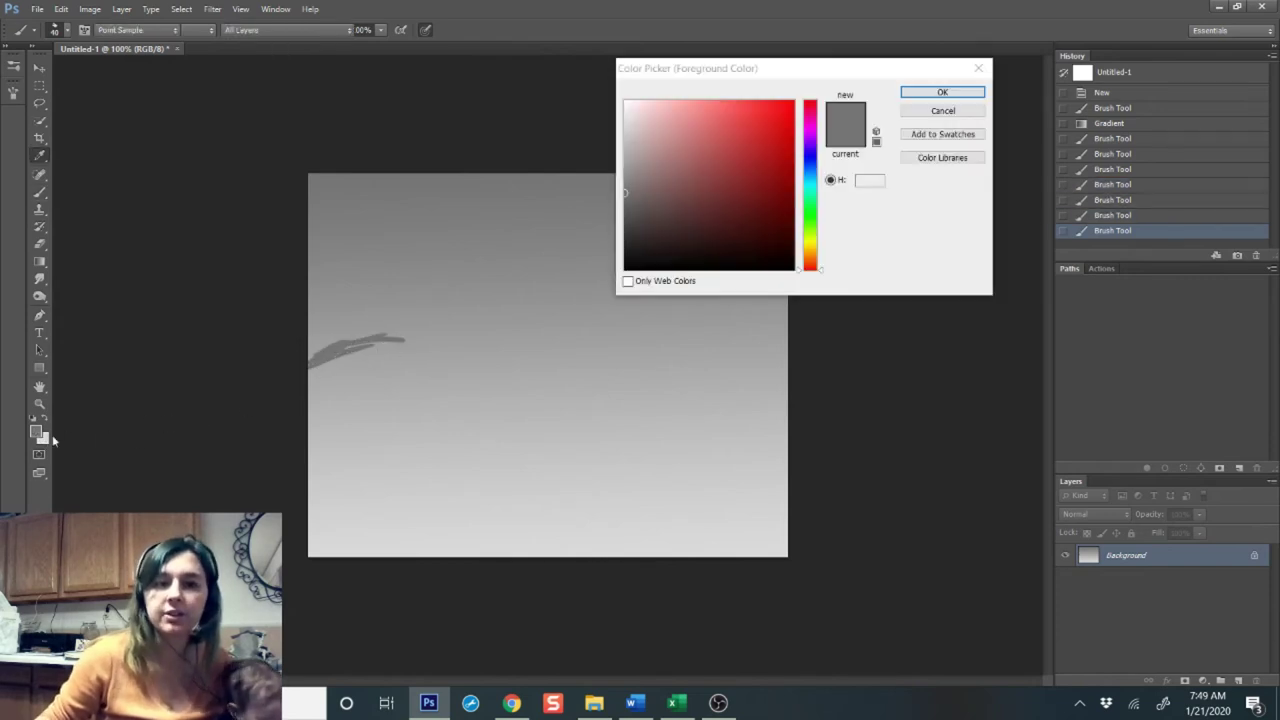
{"action": "left_click", "coordinate": [624, 177]}
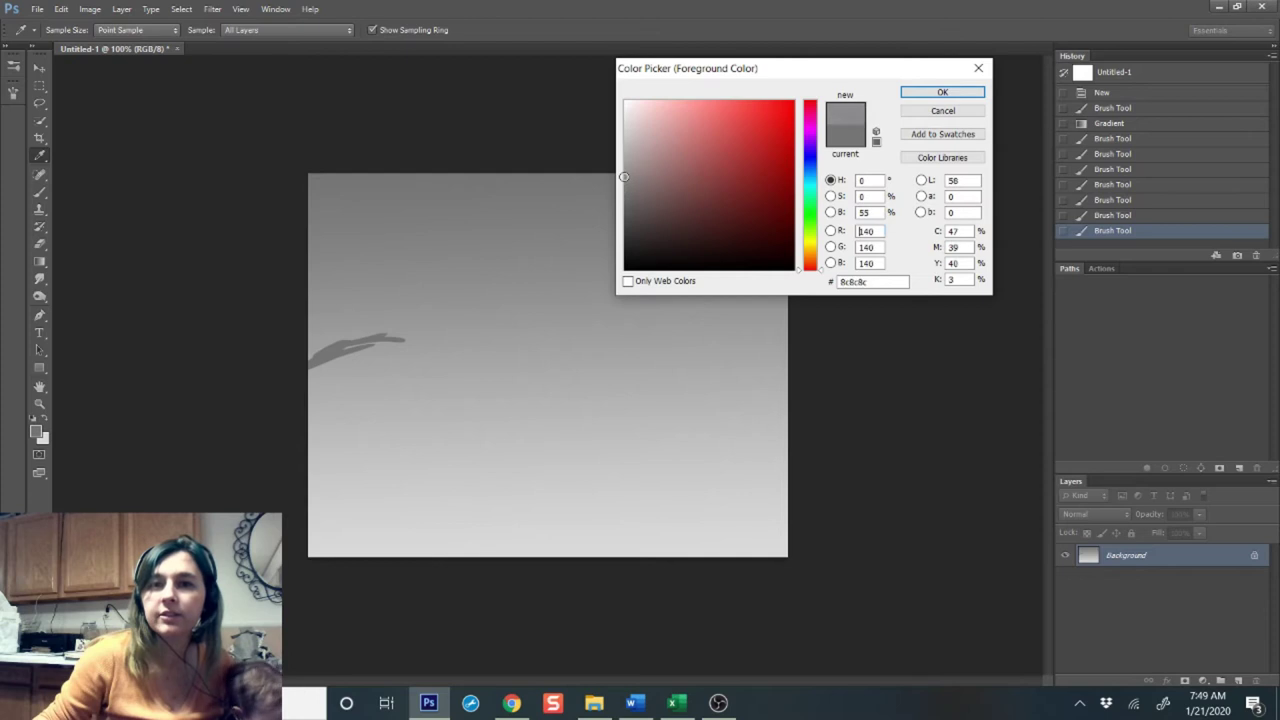
{"action": "left_click", "coordinate": [942, 92]}
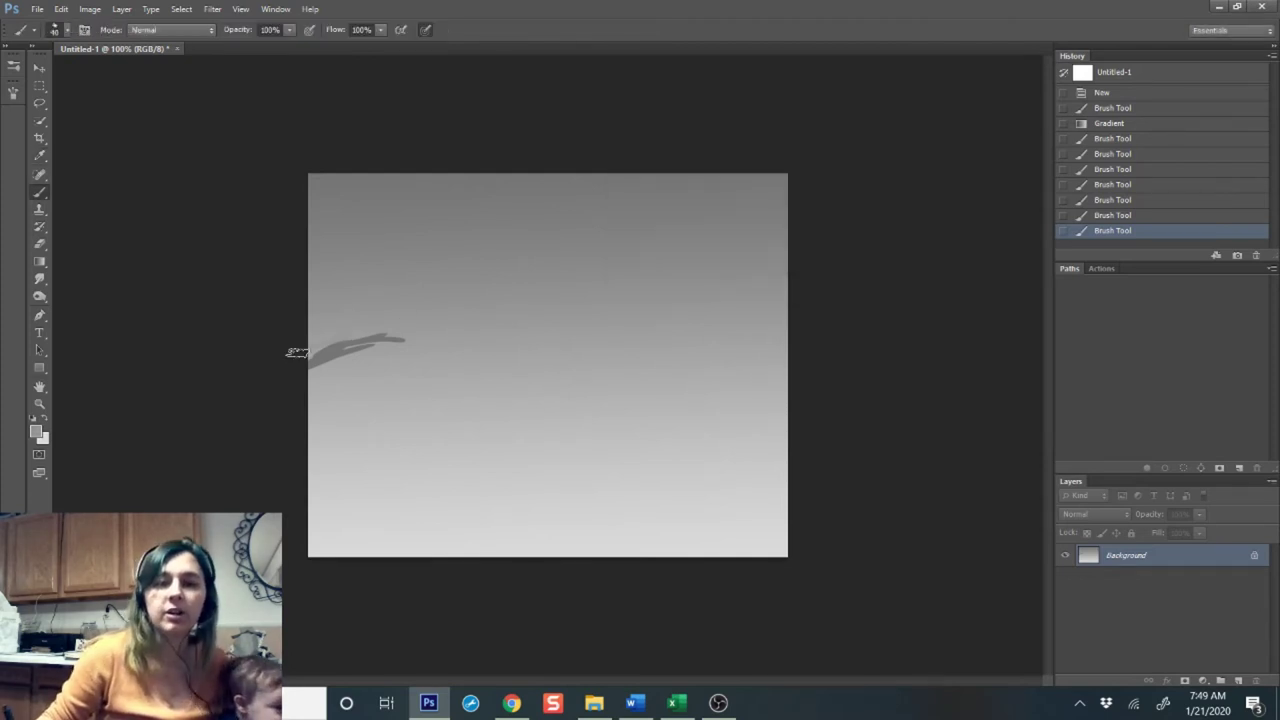
- Paint the grey ridge band across the horizon, then pick darker grey 6f6f6f
{"action": "mouse_move", "coordinate": [296, 352]}
{"action": "left_mouse_down"}
{"action": "mouse_move", "coordinate": [399, 336]}
{"action": "mouse_move", "coordinate": [368, 335]}
{"action": "left_mouse_up"}
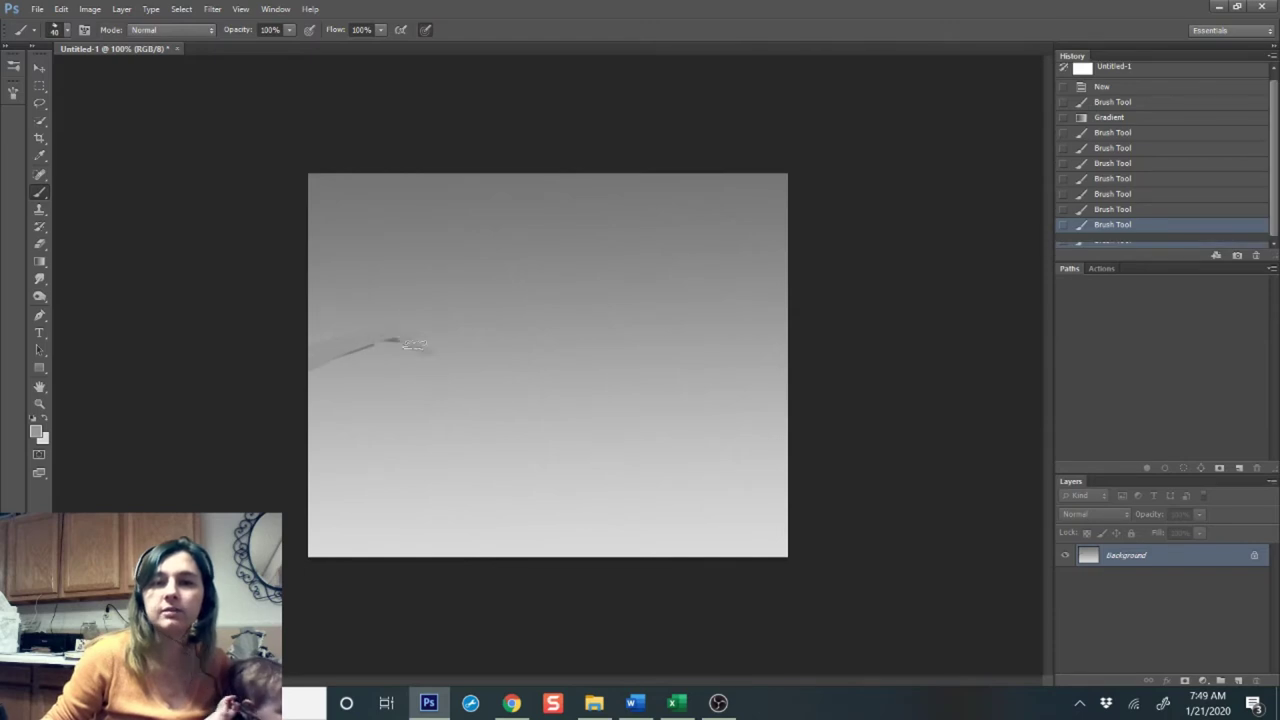
{"action": "left_click_drag", "start_coordinate": [456, 362], "coordinate": [466, 363]}
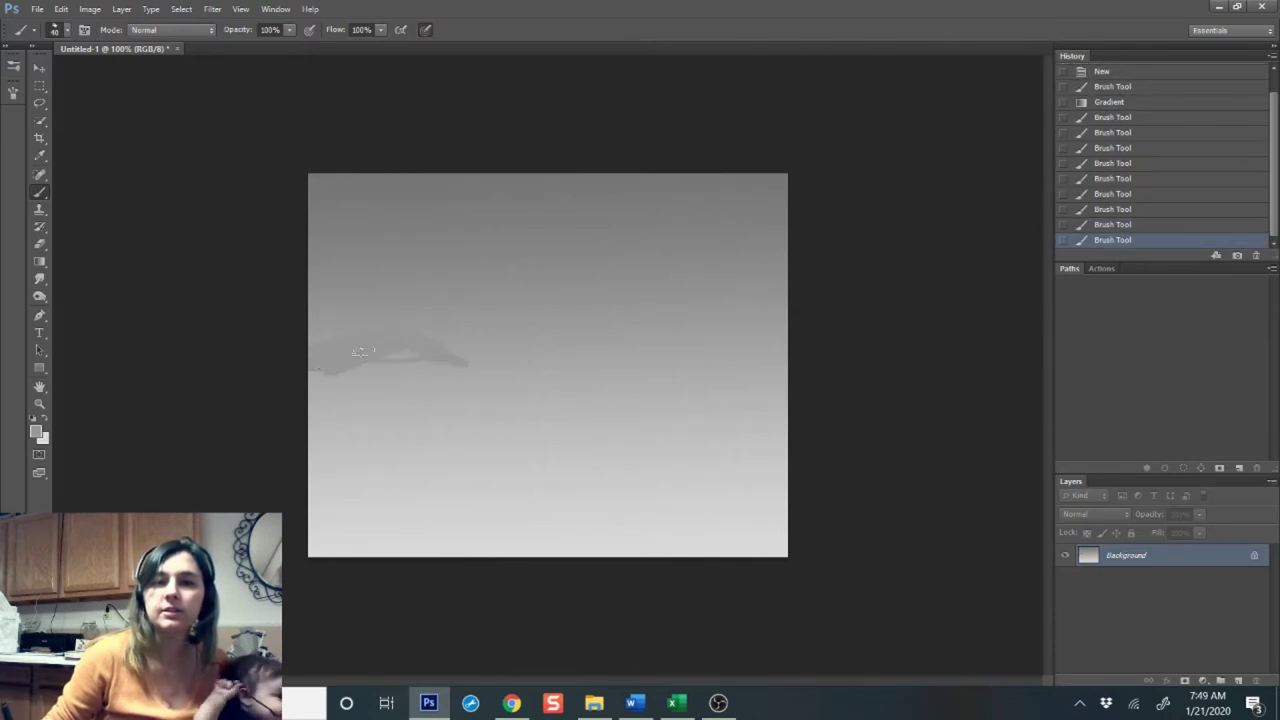
{"action": "mouse_move", "coordinate": [360, 351]}
{"action": "left_mouse_down"}
{"action": "mouse_move", "coordinate": [470, 370]}
{"action": "mouse_move", "coordinate": [788, 366]}
{"action": "mouse_move", "coordinate": [758, 362]}
{"action": "left_mouse_up"}
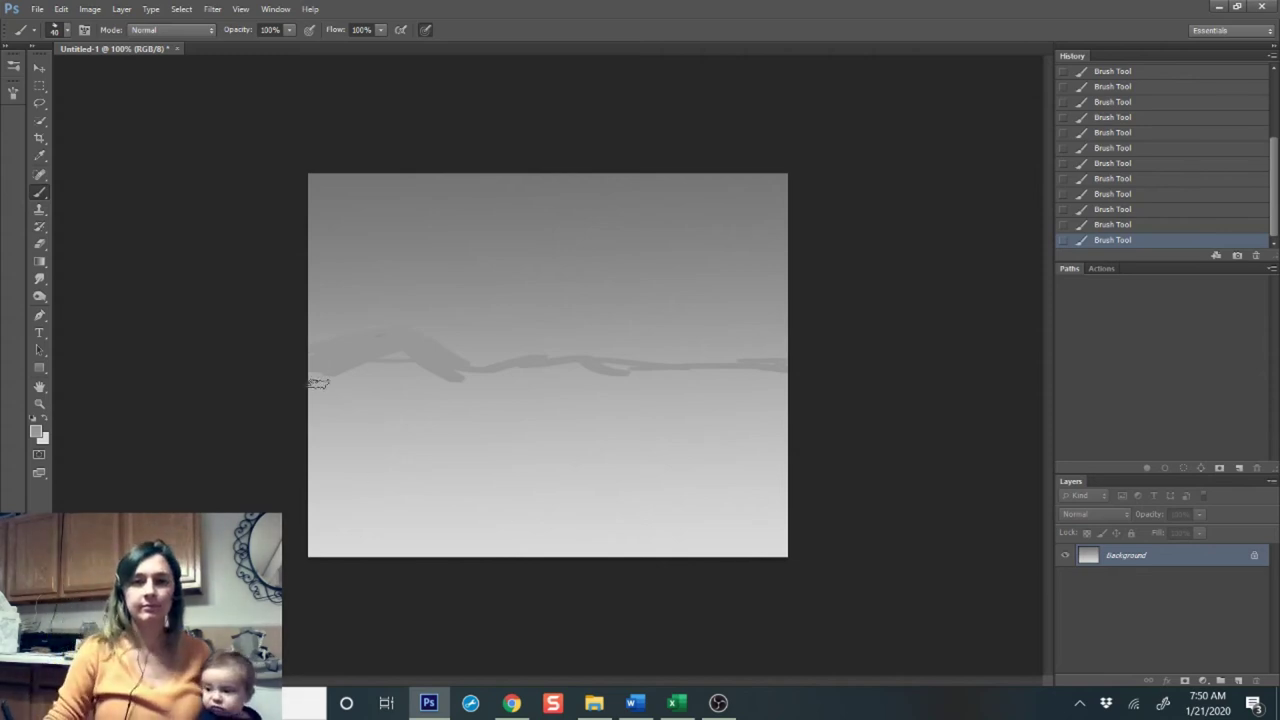
{"action": "mouse_move", "coordinate": [317, 383]}
{"action": "left_mouse_down"}
{"action": "mouse_move", "coordinate": [336, 359]}
{"action": "mouse_move", "coordinate": [389, 340]}
{"action": "mouse_move", "coordinate": [402, 342]}
{"action": "mouse_move", "coordinate": [367, 386]}
{"action": "mouse_move", "coordinate": [530, 362]}
{"action": "mouse_move", "coordinate": [651, 382]}
{"action": "mouse_move", "coordinate": [757, 383]}
{"action": "left_mouse_up"}
{"action": "mouse_move", "coordinate": [335, 388]}
{"action": "left_mouse_down"}
{"action": "mouse_move", "coordinate": [579, 381]}
{"action": "mouse_move", "coordinate": [622, 397]}
{"action": "left_mouse_up"}
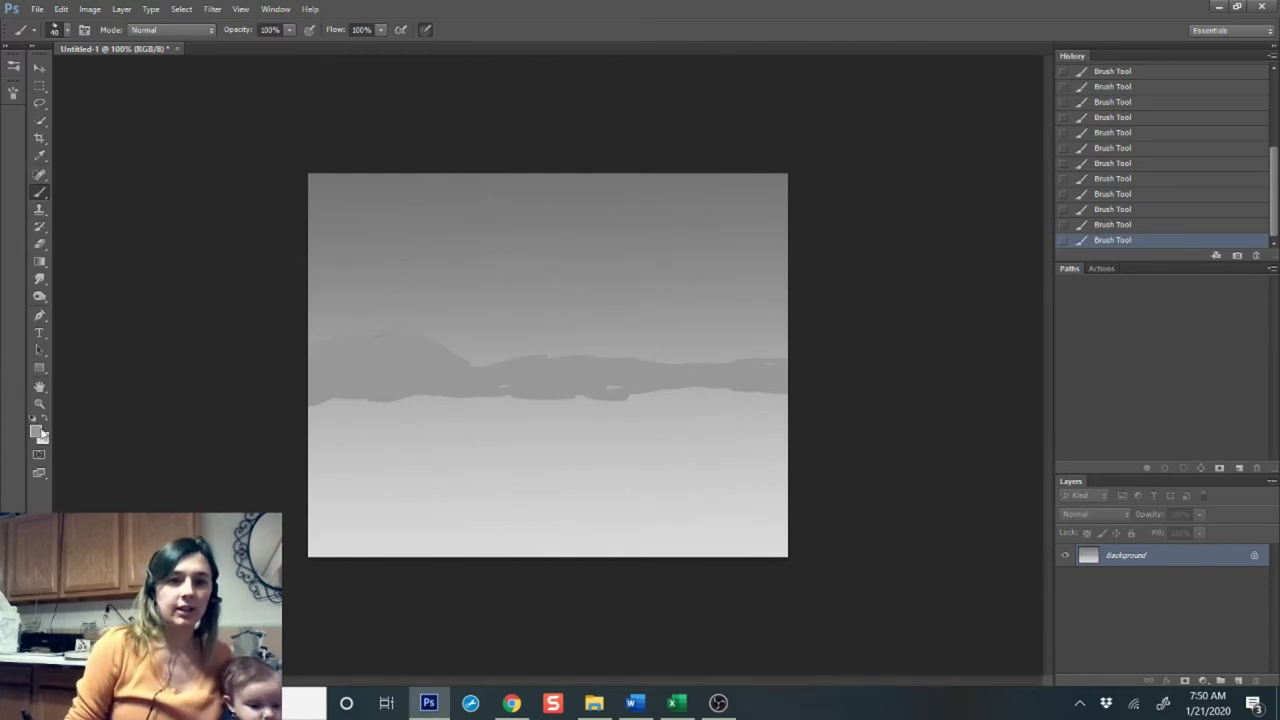
{"action": "left_click", "coordinate": [36, 433]}
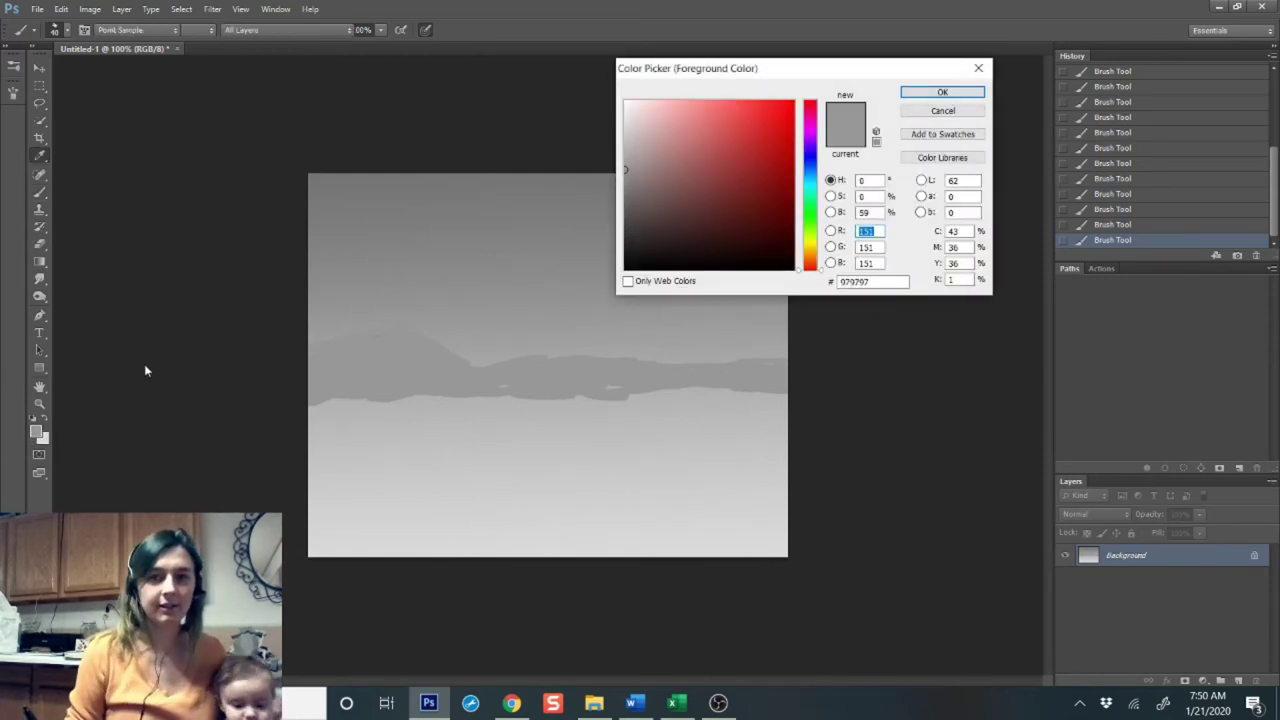
{"action": "left_click", "coordinate": [626, 195]}
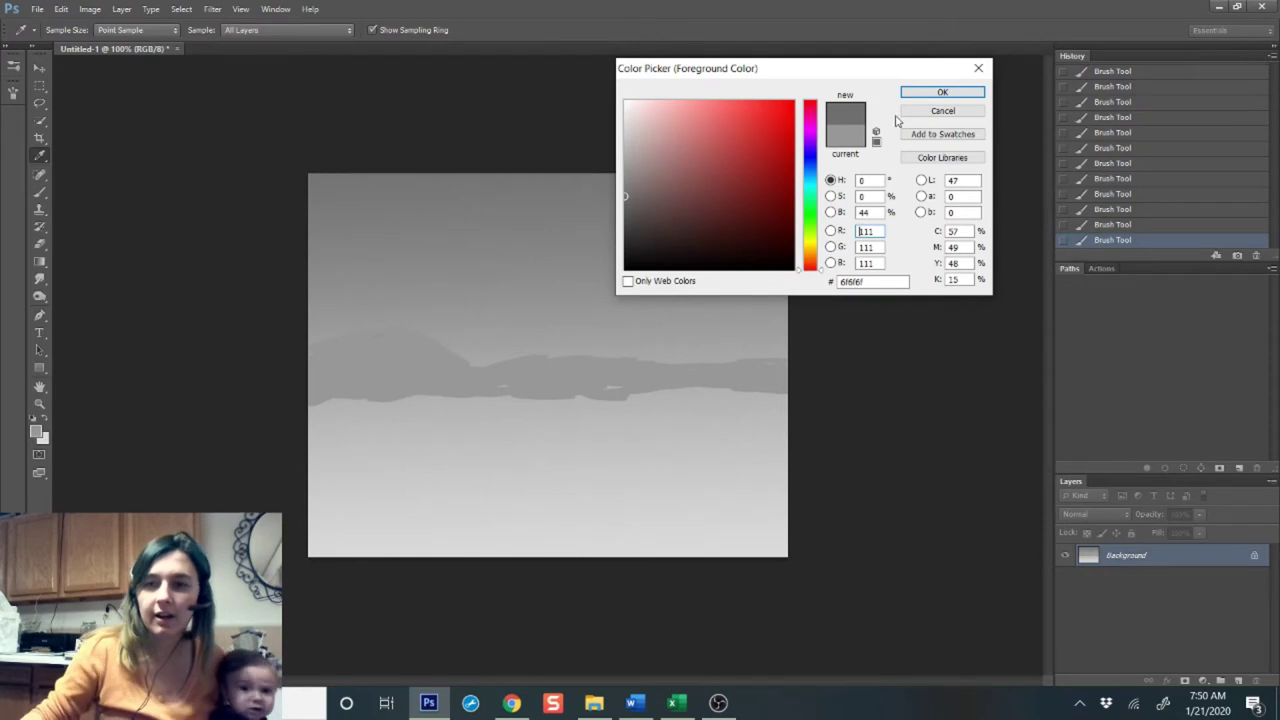
- Paint a 6f6f6f foothill band across the canvas, rising right with a jagged bulging bottom
{"action": "left_click", "coordinate": [940, 92]}
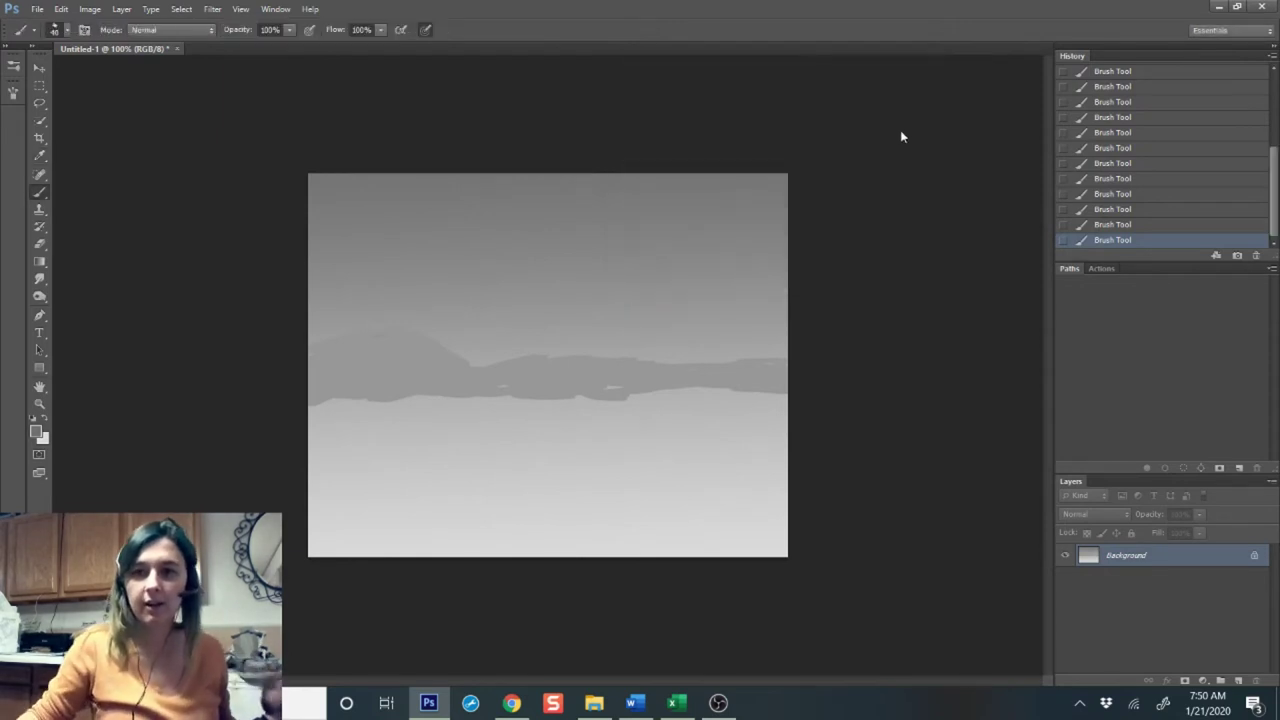
{"action": "mouse_move", "coordinate": [590, 398]}
{"action": "left_mouse_down"}
{"action": "mouse_move", "coordinate": [650, 384]}
{"action": "mouse_move", "coordinate": [627, 395]}
{"action": "mouse_move", "coordinate": [787, 405]}
{"action": "mouse_move", "coordinate": [589, 390]}
{"action": "mouse_move", "coordinate": [489, 410]}
{"action": "mouse_move", "coordinate": [549, 402]}
{"action": "mouse_move", "coordinate": [315, 409]}
{"action": "mouse_move", "coordinate": [388, 395]}
{"action": "mouse_move", "coordinate": [332, 404]}
{"action": "mouse_move", "coordinate": [587, 403]}
{"action": "mouse_move", "coordinate": [716, 374]}
{"action": "mouse_move", "coordinate": [784, 339]}
{"action": "mouse_move", "coordinate": [760, 349]}
{"action": "mouse_move", "coordinate": [764, 370]}
{"action": "mouse_move", "coordinate": [732, 397]}
{"action": "mouse_move", "coordinate": [751, 411]}
{"action": "mouse_move", "coordinate": [761, 408]}
{"action": "mouse_move", "coordinate": [577, 418]}
{"action": "mouse_move", "coordinate": [600, 404]}
{"action": "mouse_move", "coordinate": [487, 425]}
{"action": "mouse_move", "coordinate": [386, 417]}
{"action": "mouse_move", "coordinate": [465, 413]}
{"action": "mouse_move", "coordinate": [492, 436]}
{"action": "mouse_move", "coordinate": [579, 431]}
{"action": "mouse_move", "coordinate": [729, 396]}
{"action": "mouse_move", "coordinate": [798, 400]}
{"action": "mouse_move", "coordinate": [780, 412]}
{"action": "mouse_move", "coordinate": [808, 427]}
{"action": "mouse_move", "coordinate": [775, 439]}
{"action": "mouse_move", "coordinate": [663, 418]}
{"action": "mouse_move", "coordinate": [661, 406]}
{"action": "mouse_move", "coordinate": [710, 388]}
{"action": "left_mouse_up"}
{"action": "mouse_move", "coordinate": [790, 418]}
{"action": "left_mouse_down"}
{"action": "mouse_move", "coordinate": [780, 437]}
{"action": "mouse_move", "coordinate": [668, 424]}
{"action": "left_mouse_up"}
{"action": "mouse_move", "coordinate": [505, 432]}
{"action": "left_mouse_down"}
{"action": "mouse_move", "coordinate": [310, 413]}
{"action": "mouse_move", "coordinate": [762, 442]}
{"action": "mouse_move", "coordinate": [793, 461]}
{"action": "mouse_move", "coordinate": [694, 438]}
{"action": "mouse_move", "coordinate": [621, 443]}
{"action": "mouse_move", "coordinate": [660, 463]}
{"action": "mouse_move", "coordinate": [809, 478]}
{"action": "mouse_move", "coordinate": [661, 452]}
{"action": "mouse_move", "coordinate": [582, 458]}
{"action": "mouse_move", "coordinate": [631, 439]}
{"action": "left_mouse_up"}
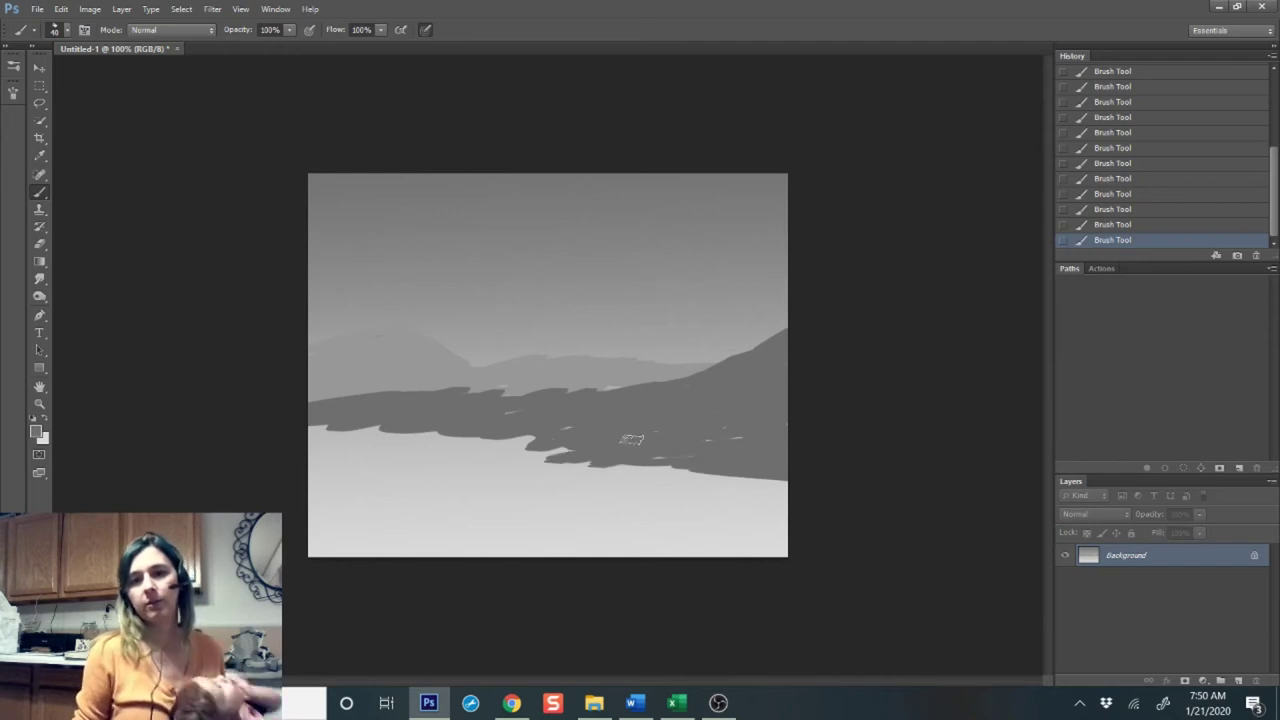
{"action": "mouse_move", "coordinate": [782, 455]}
{"action": "left_mouse_down"}
{"action": "mouse_move", "coordinate": [592, 461]}
{"action": "mouse_move", "coordinate": [507, 421]}
{"action": "mouse_move", "coordinate": [578, 460]}
{"action": "left_mouse_up"}
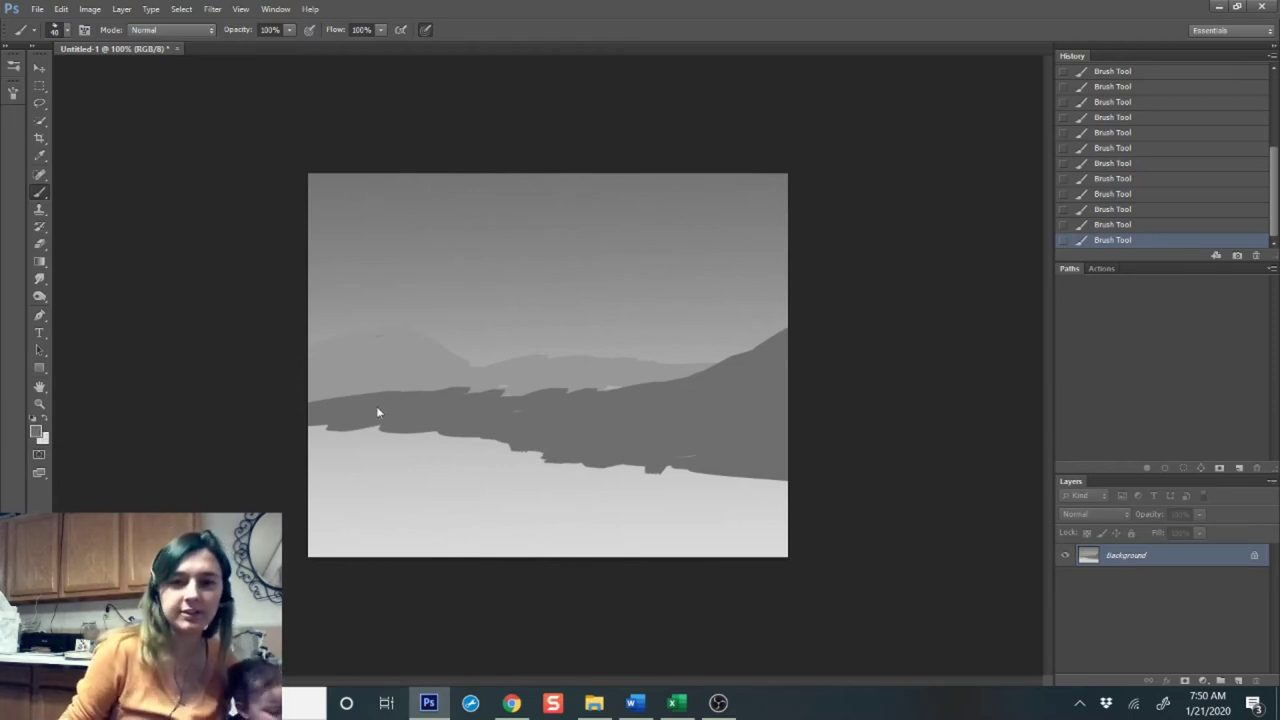
- Set the foreground to dark grey 3c3c3c and outline the foreground peak
{"action": "left_click", "coordinate": [36, 431]}
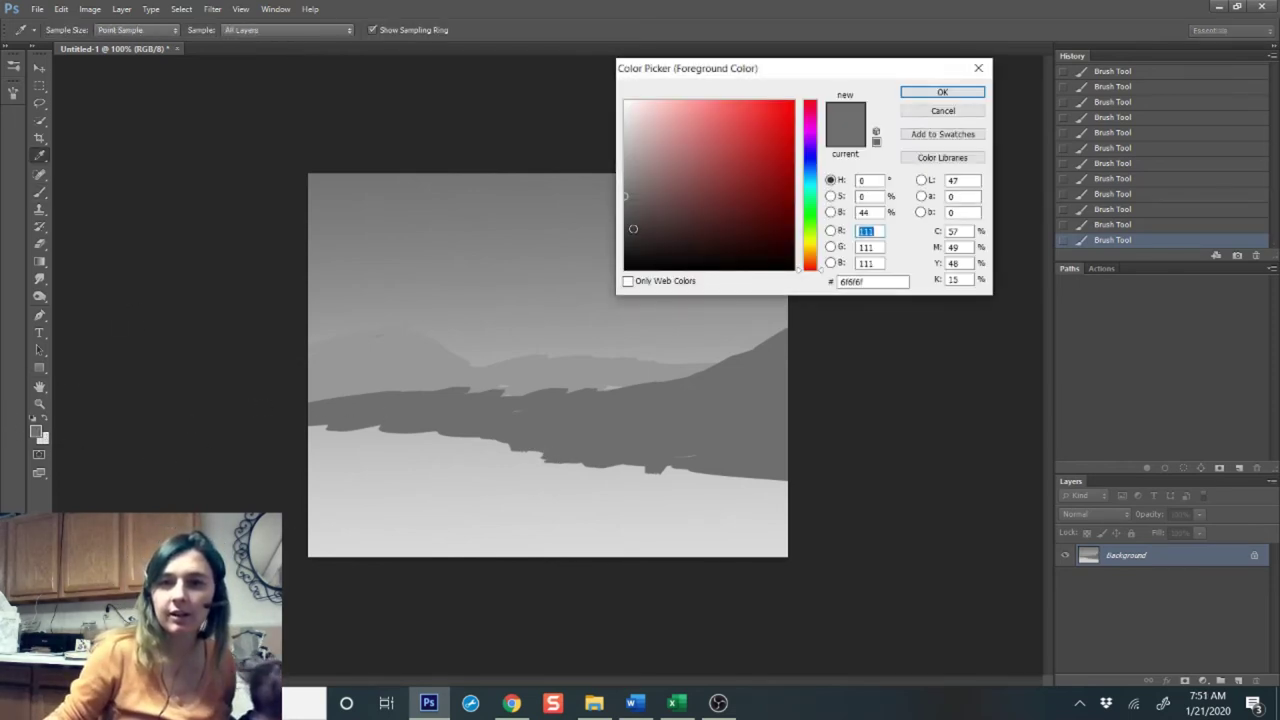
{"action": "left_click_drag", "start_coordinate": [633, 229], "coordinate": [625, 230]}
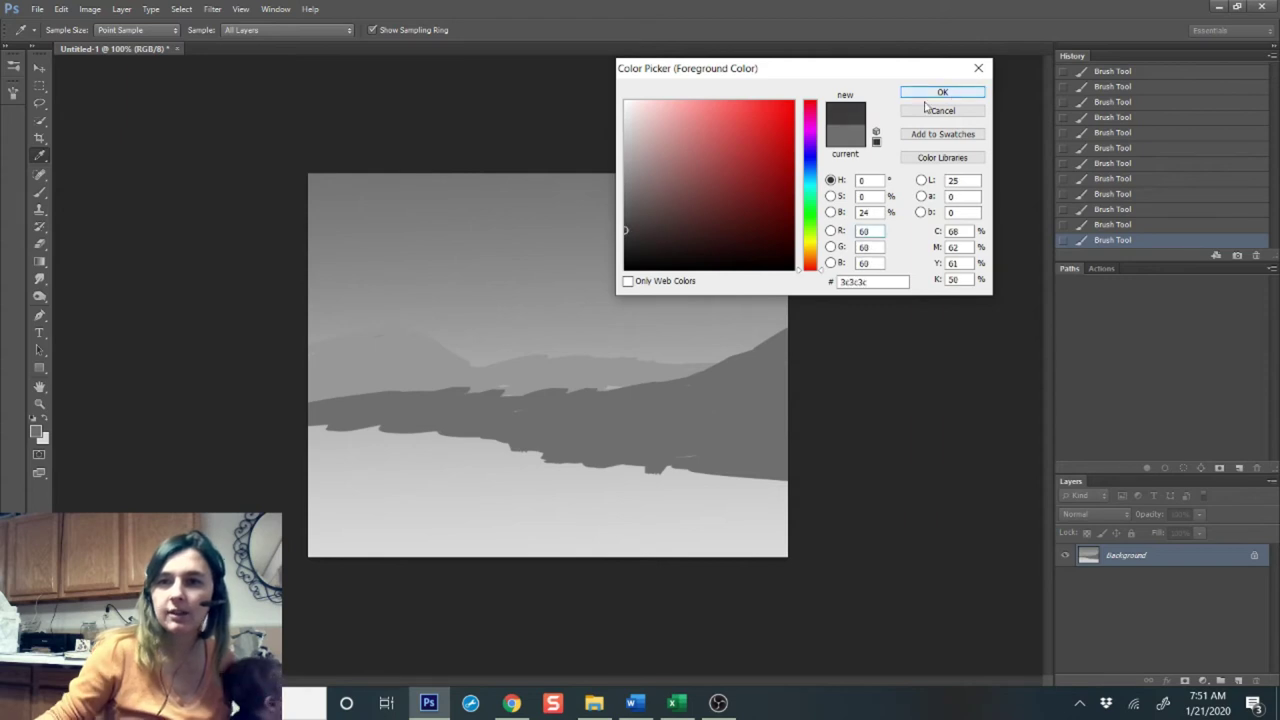
{"action": "left_click", "coordinate": [940, 93]}
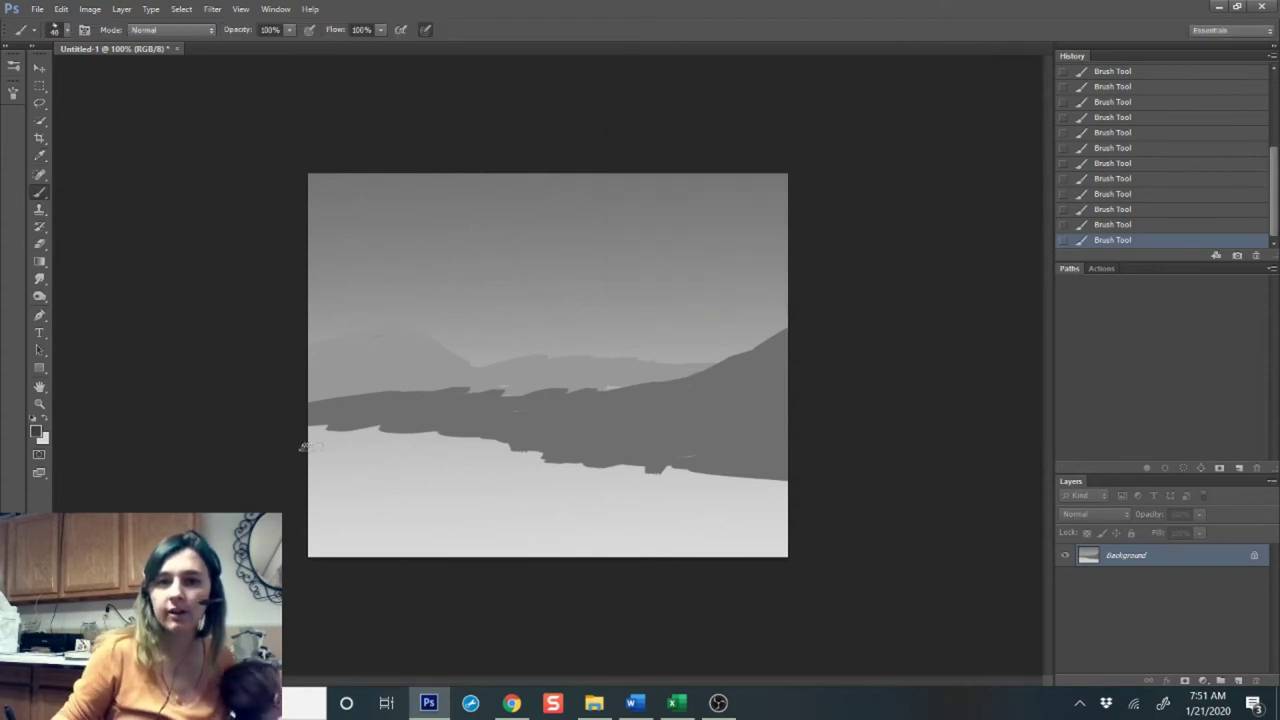
{"action": "left_click_drag", "start_coordinate": [303, 430], "coordinate": [301, 430]}
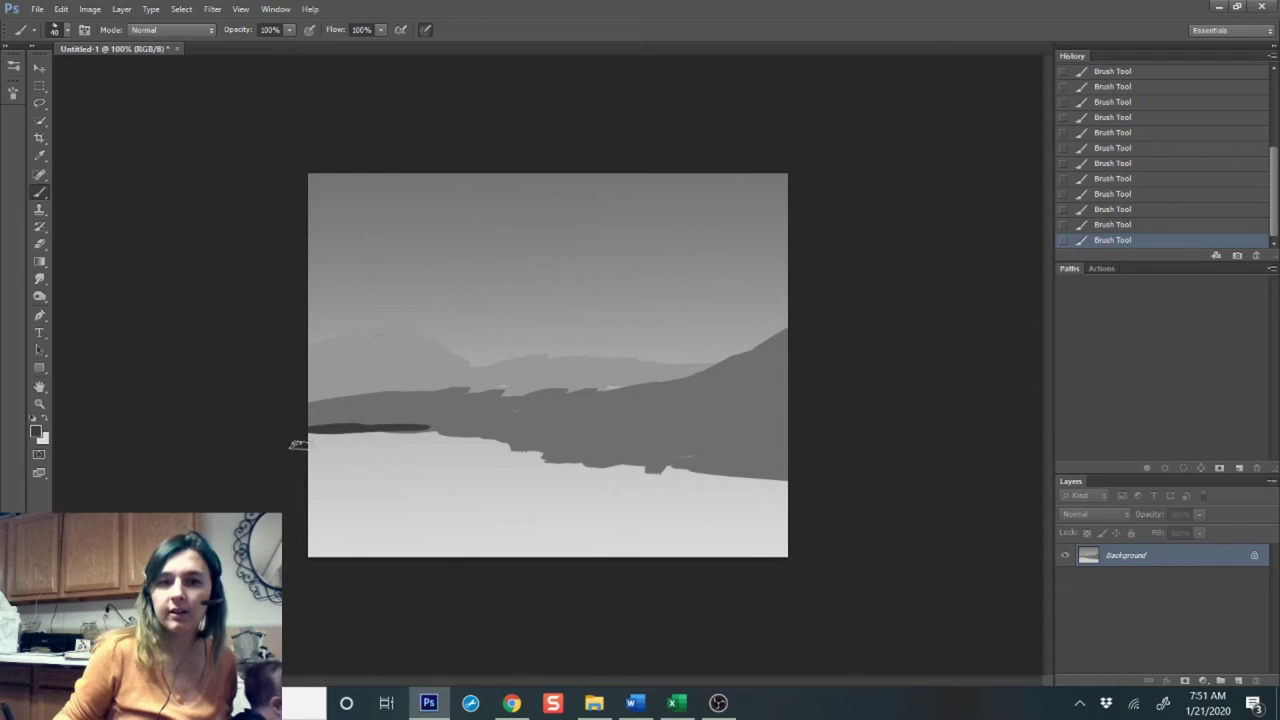
{"action": "mouse_move", "coordinate": [298, 443]}
{"action": "left_mouse_down"}
{"action": "mouse_move", "coordinate": [434, 419]}
{"action": "mouse_move", "coordinate": [500, 372]}
{"action": "mouse_move", "coordinate": [577, 421]}
{"action": "left_mouse_up"}
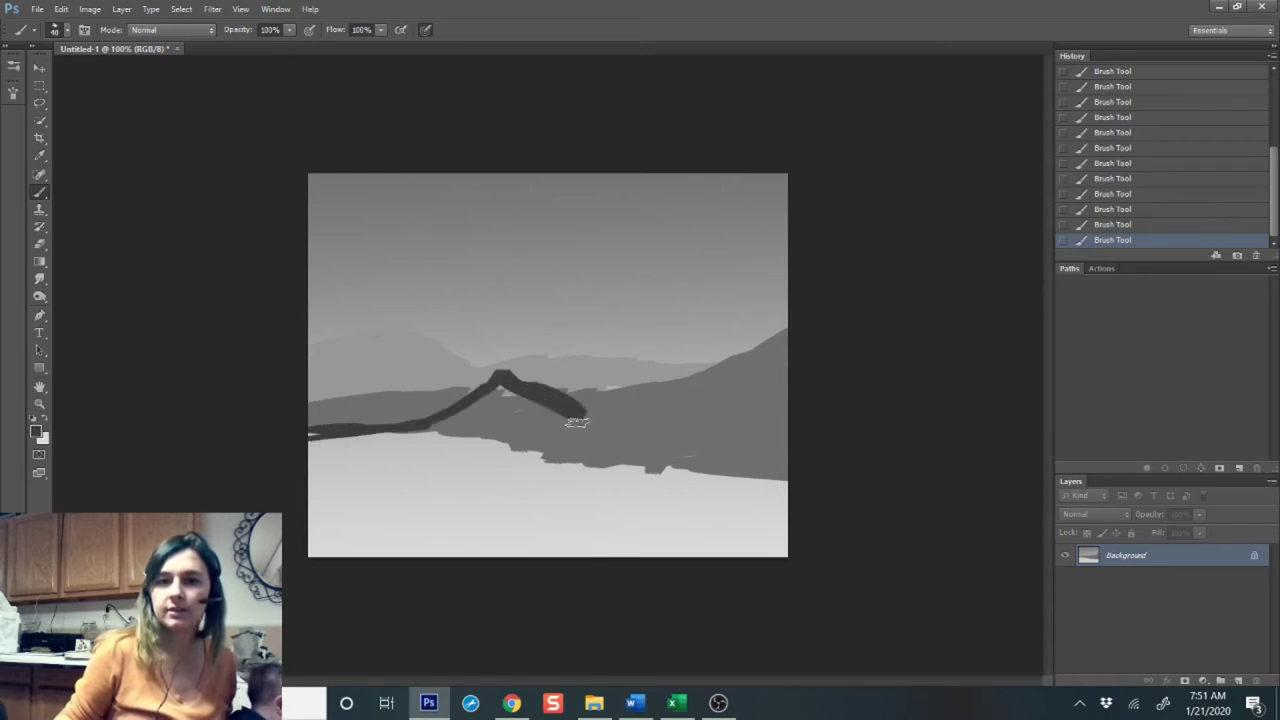
- Fill the peak's slopes to the left edge and darken the lower ridge to its right
{"action": "mouse_move", "coordinate": [499, 382]}
{"action": "left_mouse_down"}
{"action": "mouse_move", "coordinate": [352, 446]}
{"action": "mouse_move", "coordinate": [299, 444]}
{"action": "mouse_move", "coordinate": [369, 419]}
{"action": "mouse_move", "coordinate": [518, 399]}
{"action": "mouse_move", "coordinate": [518, 414]}
{"action": "mouse_move", "coordinate": [564, 437]}
{"action": "mouse_move", "coordinate": [582, 421]}
{"action": "mouse_move", "coordinate": [564, 412]}
{"action": "mouse_move", "coordinate": [626, 449]}
{"action": "mouse_move", "coordinate": [817, 496]}
{"action": "left_mouse_up"}
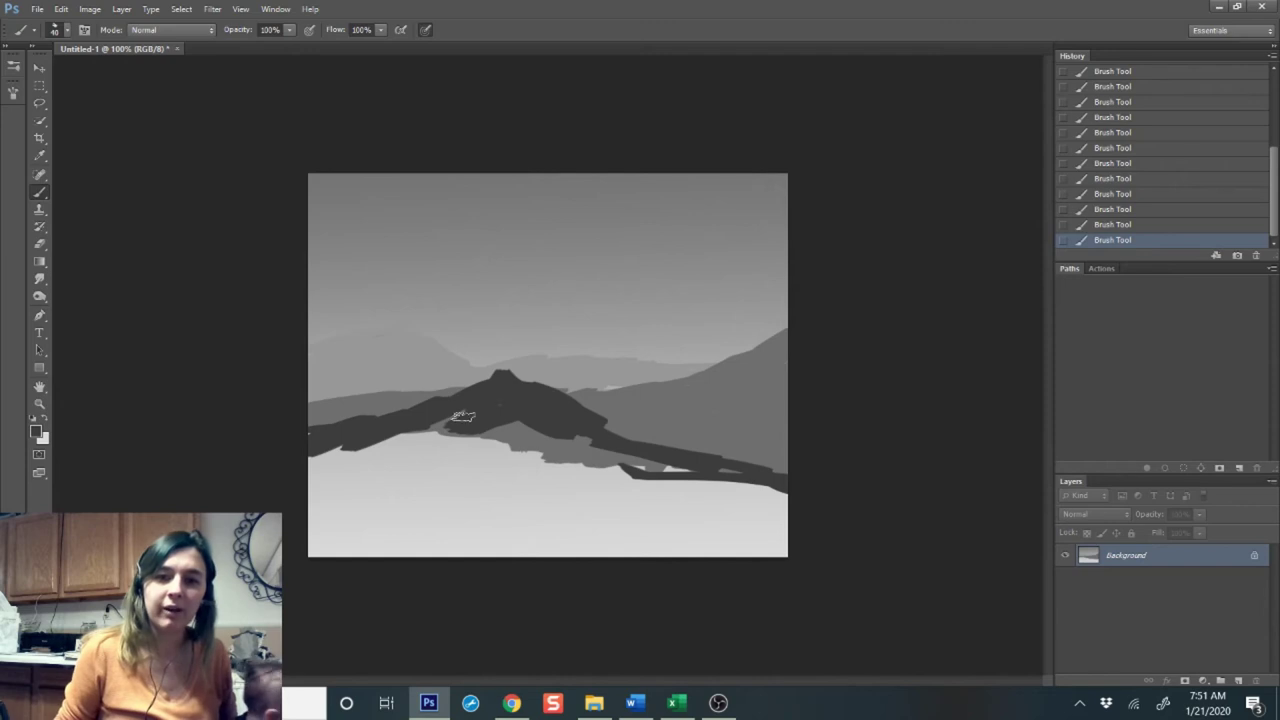
{"action": "mouse_move", "coordinate": [463, 415]}
{"action": "left_mouse_down"}
{"action": "mouse_move", "coordinate": [317, 460]}
{"action": "mouse_move", "coordinate": [357, 437]}
{"action": "mouse_move", "coordinate": [378, 449]}
{"action": "mouse_move", "coordinate": [370, 472]}
{"action": "mouse_move", "coordinate": [442, 421]}
{"action": "mouse_move", "coordinate": [468, 431]}
{"action": "mouse_move", "coordinate": [458, 487]}
{"action": "mouse_move", "coordinate": [485, 440]}
{"action": "left_mouse_up"}
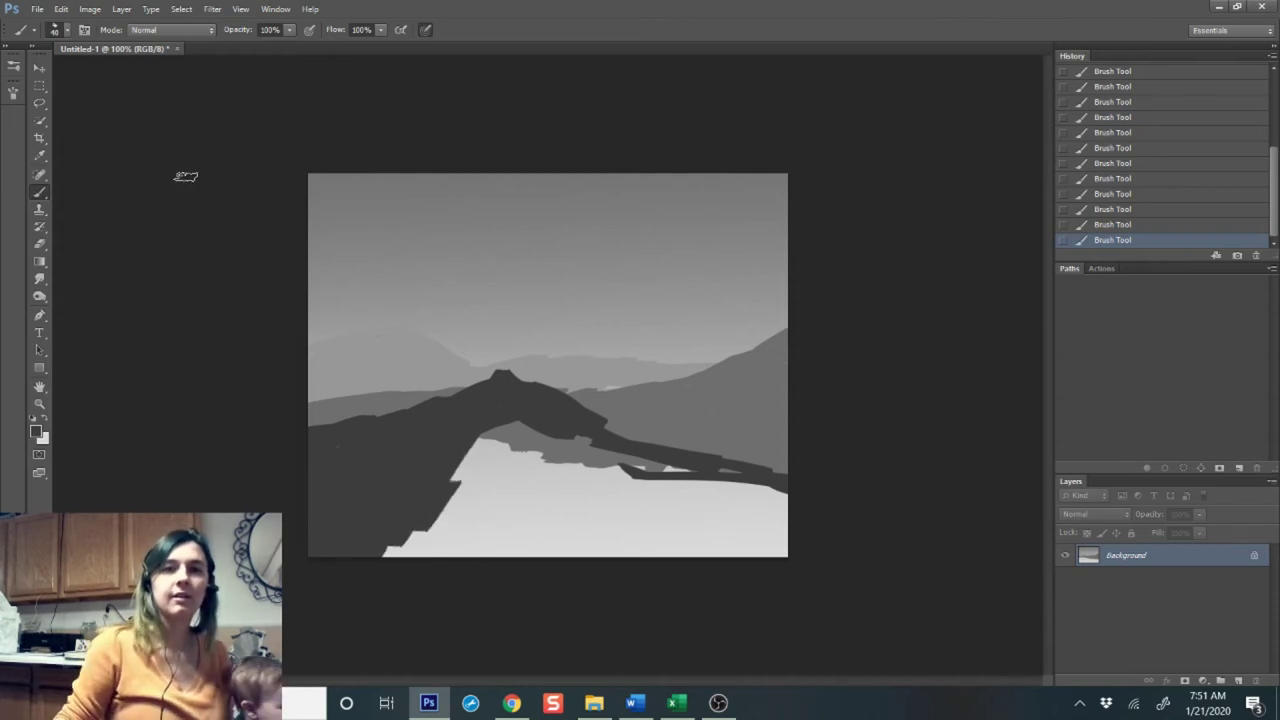
{"action": "left_click", "coordinate": [67, 30]}
{"action": "left_click", "coordinate": [497, 427]}
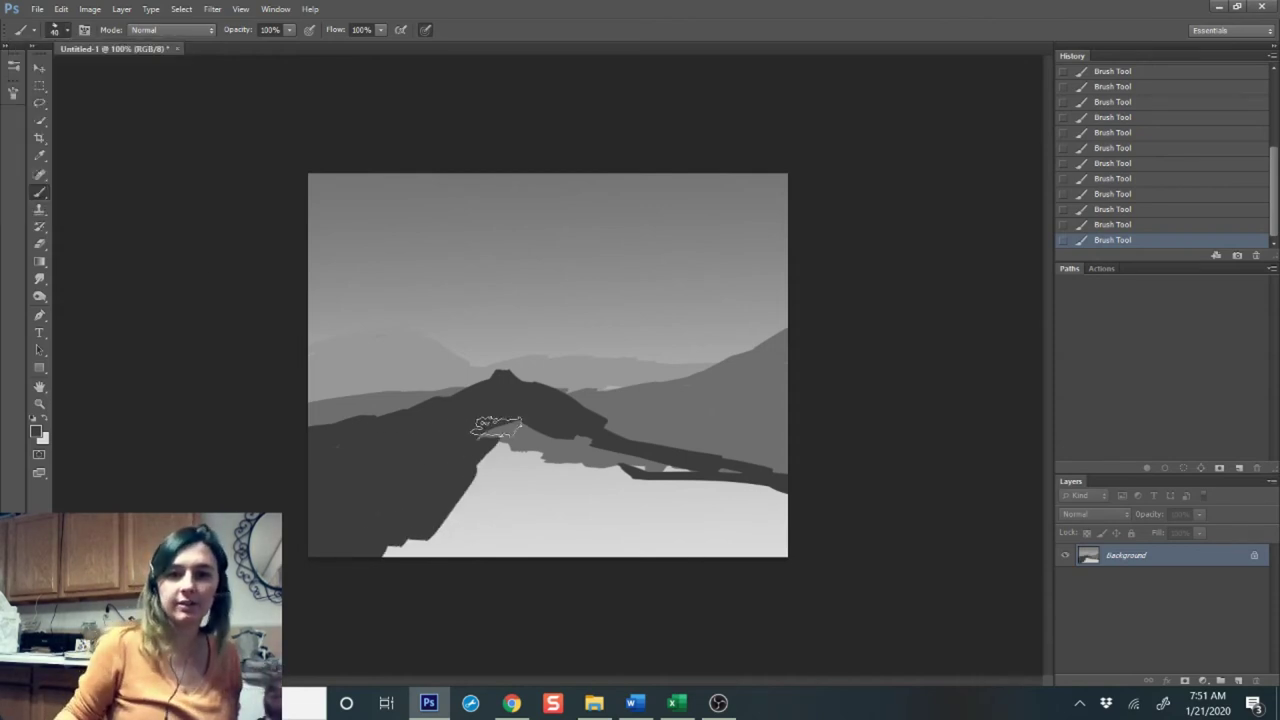
{"action": "mouse_move", "coordinate": [497, 427]}
{"action": "left_mouse_down"}
{"action": "mouse_move", "coordinate": [541, 426]}
{"action": "mouse_move", "coordinate": [681, 488]}
{"action": "mouse_move", "coordinate": [778, 506]}
{"action": "mouse_move", "coordinate": [716, 473]}
{"action": "mouse_move", "coordinate": [505, 447]}
{"action": "mouse_move", "coordinate": [385, 552]}
{"action": "mouse_move", "coordinate": [508, 472]}
{"action": "mouse_move", "coordinate": [456, 560]}
{"action": "mouse_move", "coordinate": [465, 566]}
{"action": "mouse_move", "coordinate": [540, 475]}
{"action": "mouse_move", "coordinate": [590, 473]}
{"action": "mouse_move", "coordinate": [568, 499]}
{"action": "mouse_move", "coordinate": [613, 490]}
{"action": "mouse_move", "coordinate": [541, 571]}
{"action": "mouse_move", "coordinate": [698, 527]}
{"action": "mouse_move", "coordinate": [750, 526]}
{"action": "mouse_move", "coordinate": [786, 543]}
{"action": "left_mouse_up"}
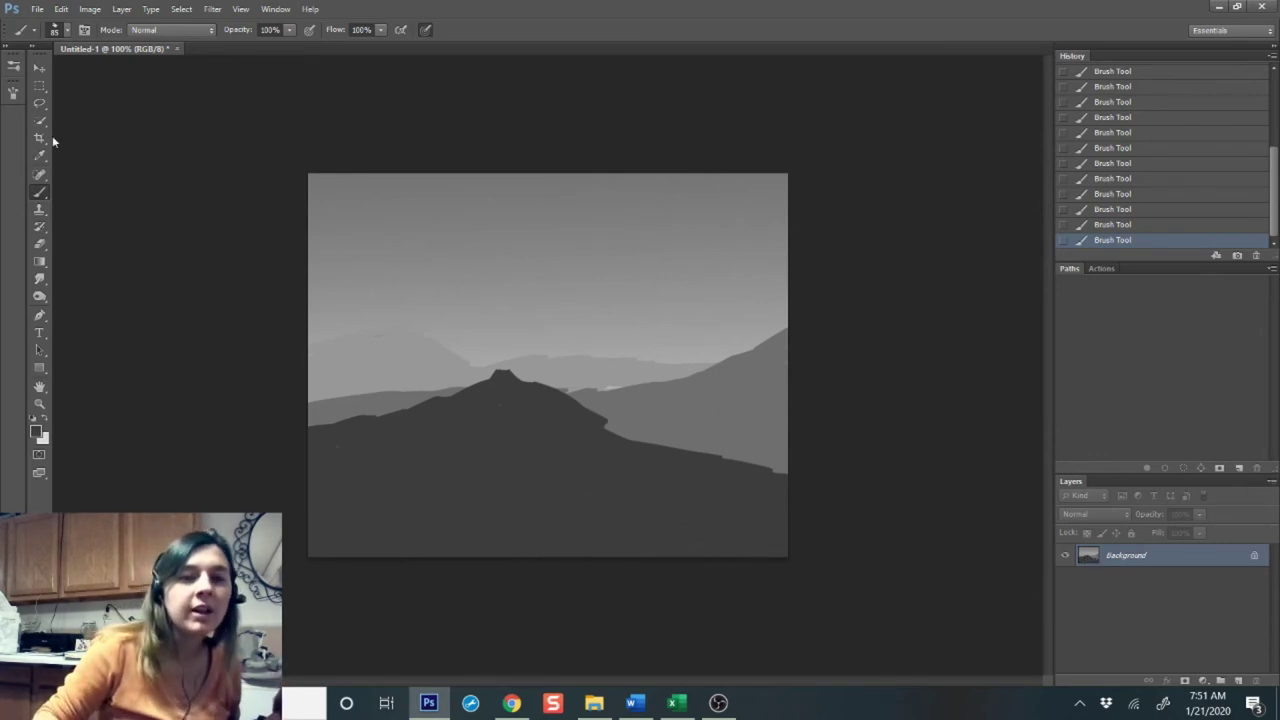
- Select the freehand Lasso Tool from the lasso flyout
{"action": "left_click", "coordinate": [39, 103]}
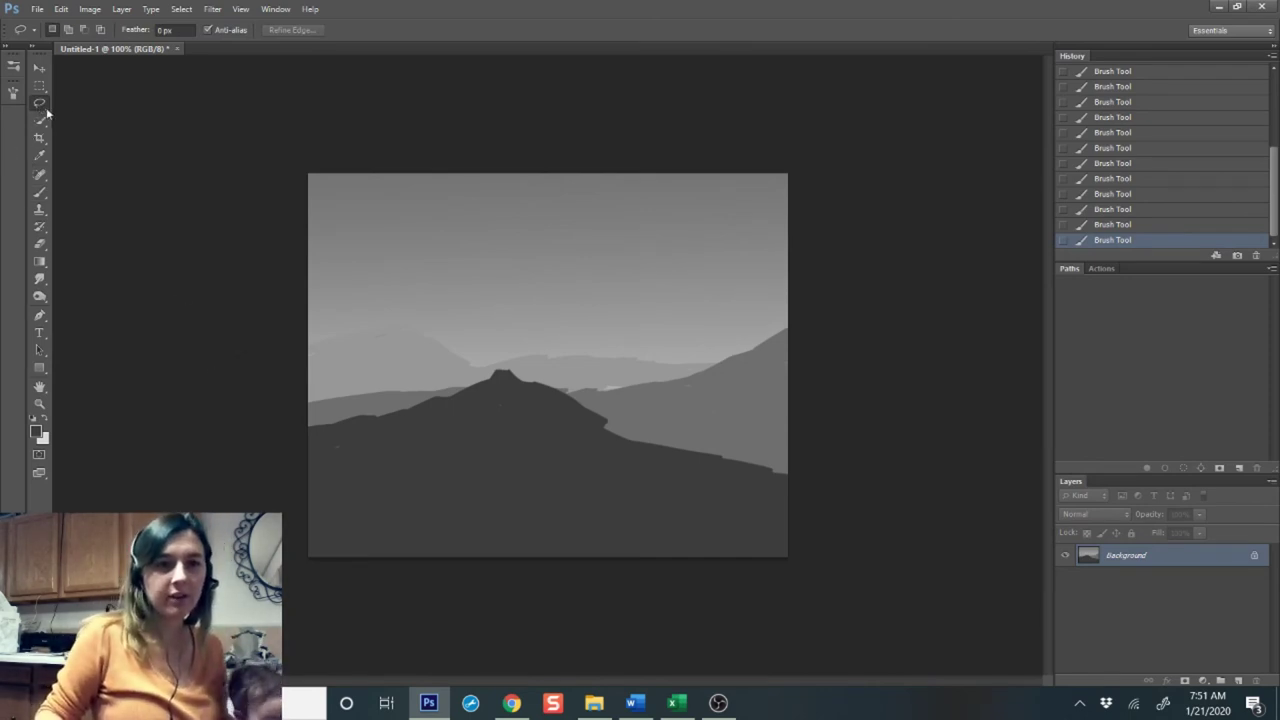
{"action": "right_click", "coordinate": [38, 105]}
{"action": "left_click", "coordinate": [110, 114]}
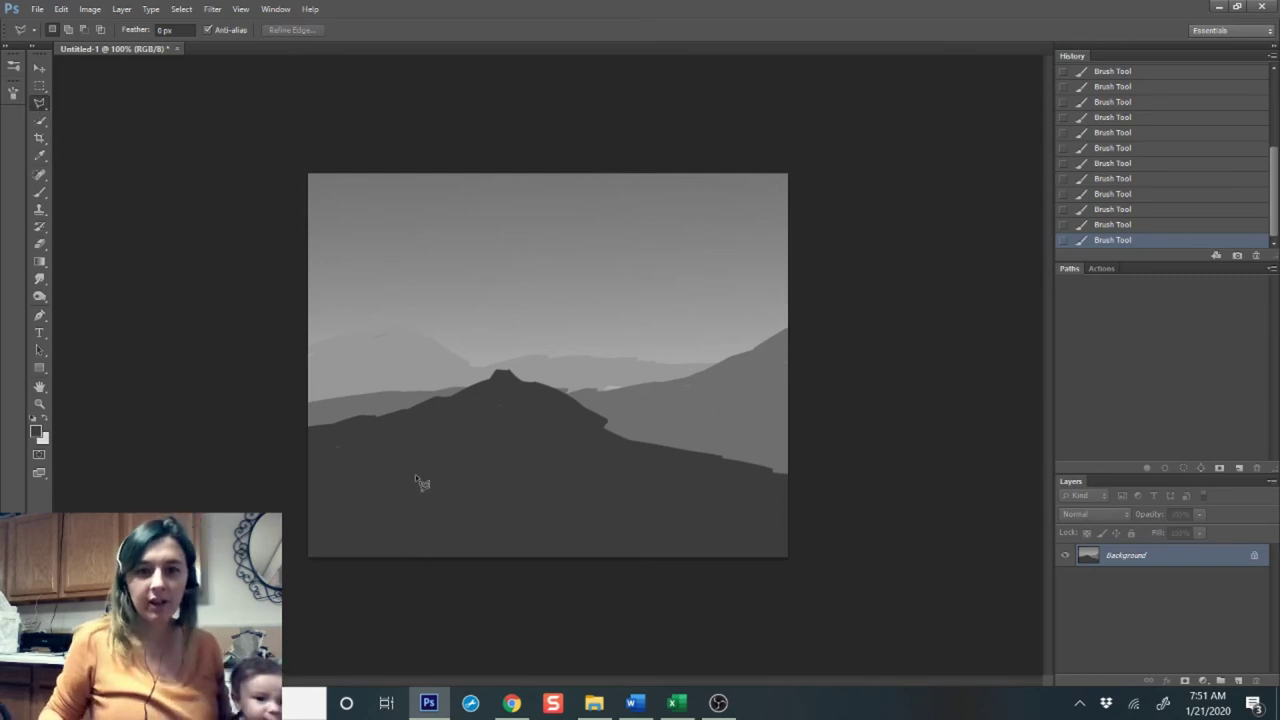
{"action": "right_click", "coordinate": [40, 108]}
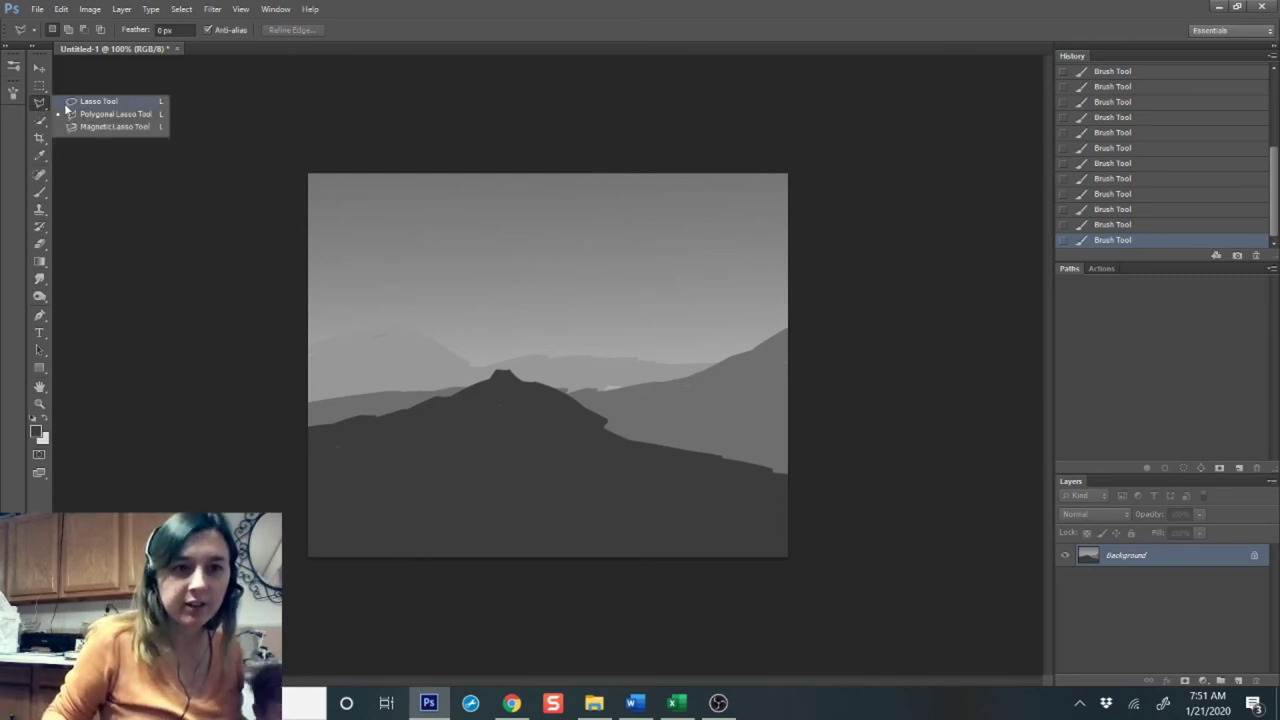
{"action": "left_click", "coordinate": [64, 103]}
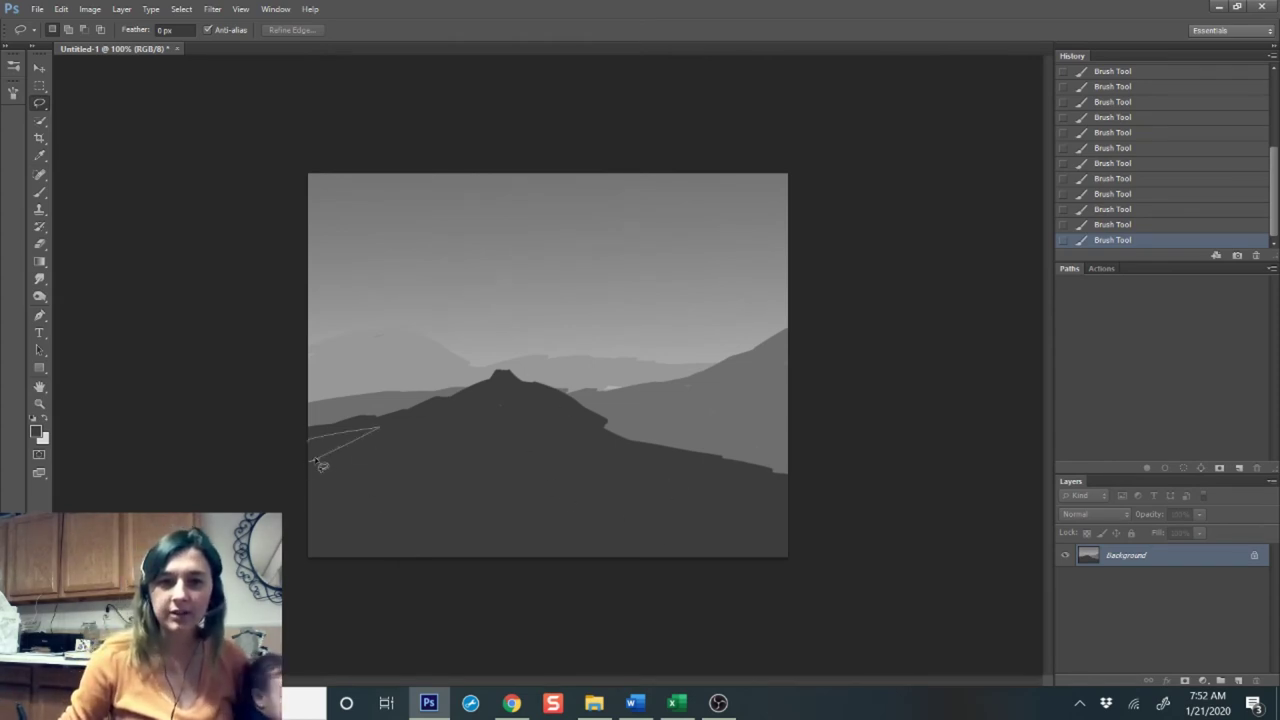
{"action": "left_click", "coordinate": [1112, 224]}
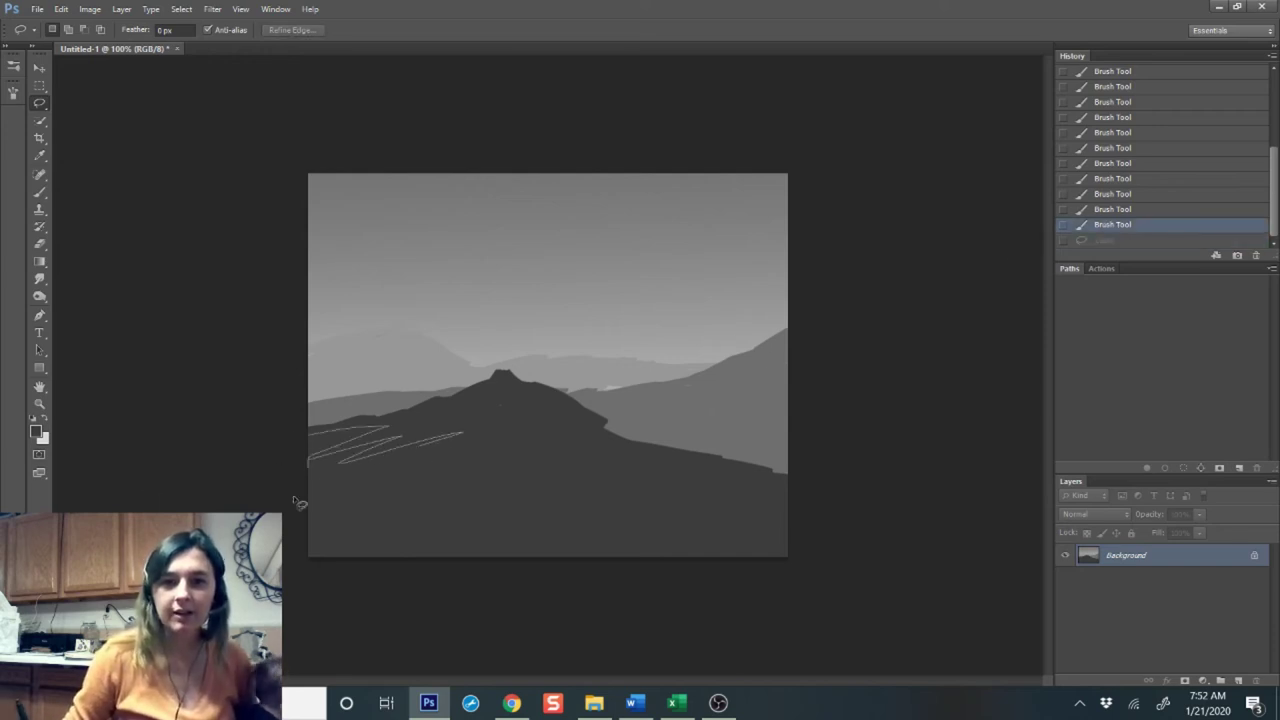
- Scribble a jagged zigzag lasso selection from the peak down to the canvas bottom
{"action": "mouse_move", "coordinate": [300, 503]}
{"action": "left_mouse_down"}
{"action": "mouse_move", "coordinate": [449, 443]}
{"action": "mouse_move", "coordinate": [442, 466]}
{"action": "mouse_move", "coordinate": [380, 451]}
{"action": "mouse_move", "coordinate": [372, 478]}
{"action": "mouse_move", "coordinate": [325, 484]}
{"action": "mouse_move", "coordinate": [398, 486]}
{"action": "mouse_move", "coordinate": [476, 453]}
{"action": "mouse_move", "coordinate": [449, 448]}
{"action": "mouse_move", "coordinate": [478, 437]}
{"action": "mouse_move", "coordinate": [448, 426]}
{"action": "mouse_move", "coordinate": [492, 394]}
{"action": "mouse_move", "coordinate": [465, 419]}
{"action": "mouse_move", "coordinate": [497, 411]}
{"action": "mouse_move", "coordinate": [562, 439]}
{"action": "mouse_move", "coordinate": [560, 424]}
{"action": "mouse_move", "coordinate": [530, 439]}
{"action": "mouse_move", "coordinate": [474, 501]}
{"action": "mouse_move", "coordinate": [415, 501]}
{"action": "mouse_move", "coordinate": [286, 540]}
{"action": "mouse_move", "coordinate": [312, 566]}
{"action": "mouse_move", "coordinate": [366, 525]}
{"action": "mouse_move", "coordinate": [472, 553]}
{"action": "mouse_move", "coordinate": [438, 506]}
{"action": "mouse_move", "coordinate": [423, 544]}
{"action": "mouse_move", "coordinate": [668, 561]}
{"action": "mouse_move", "coordinate": [515, 512]}
{"action": "mouse_move", "coordinate": [493, 466]}
{"action": "mouse_move", "coordinate": [440, 490]}
{"action": "mouse_move", "coordinate": [528, 457]}
{"action": "mouse_move", "coordinate": [543, 465]}
{"action": "mouse_move", "coordinate": [557, 438]}
{"action": "mouse_move", "coordinate": [522, 503]}
{"action": "mouse_move", "coordinate": [548, 490]}
{"action": "mouse_move", "coordinate": [560, 508]}
{"action": "mouse_move", "coordinate": [676, 546]}
{"action": "mouse_move", "coordinate": [665, 540]}
{"action": "mouse_move", "coordinate": [681, 513]}
{"action": "mouse_move", "coordinate": [734, 516]}
{"action": "mouse_move", "coordinate": [751, 495]}
{"action": "mouse_move", "coordinate": [574, 466]}
{"action": "mouse_move", "coordinate": [543, 499]}
{"action": "mouse_move", "coordinate": [552, 510]}
{"action": "mouse_move", "coordinate": [455, 554]}
{"action": "mouse_move", "coordinate": [325, 555]}
{"action": "left_mouse_up"}
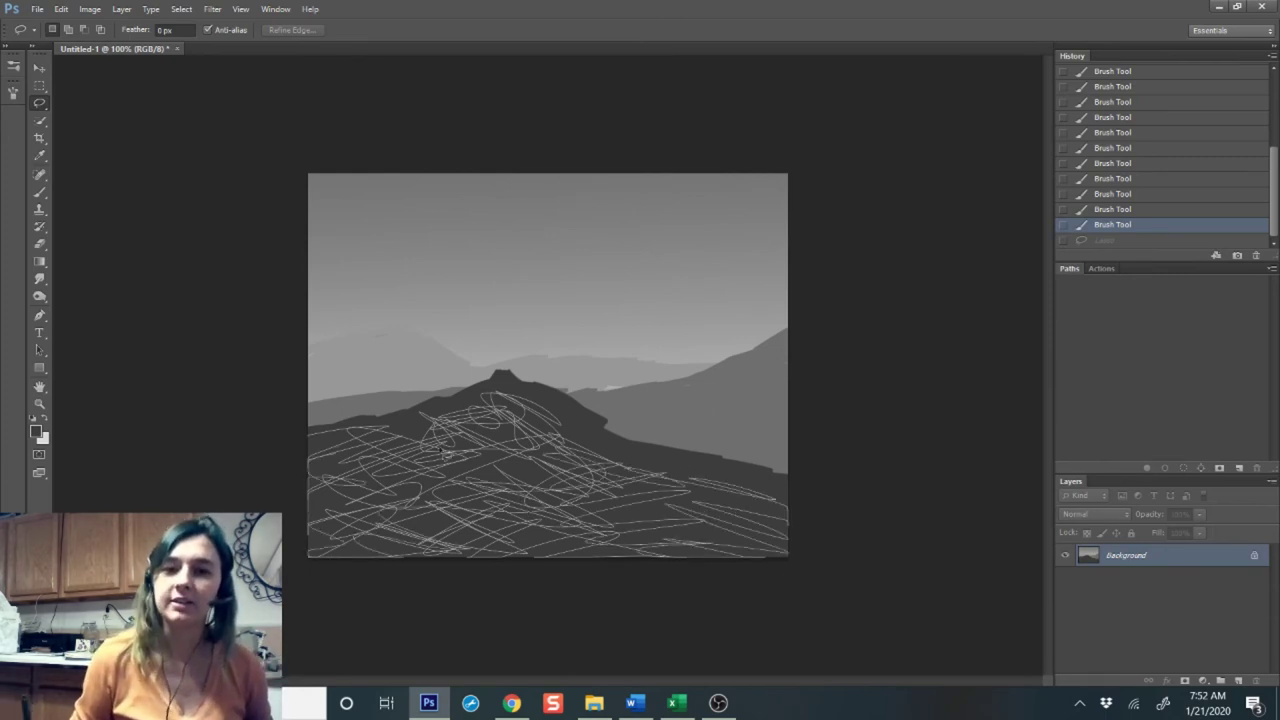
{"action": "left_click_drag", "start_coordinate": [442, 449], "coordinate": [495, 411]}
{"action": "mouse_move", "coordinate": [563, 450]}
{"action": "left_mouse_down"}
{"action": "mouse_move", "coordinate": [560, 505]}
{"action": "mouse_move", "coordinate": [797, 523]}
{"action": "mouse_move", "coordinate": [677, 480]}
{"action": "left_mouse_up"}
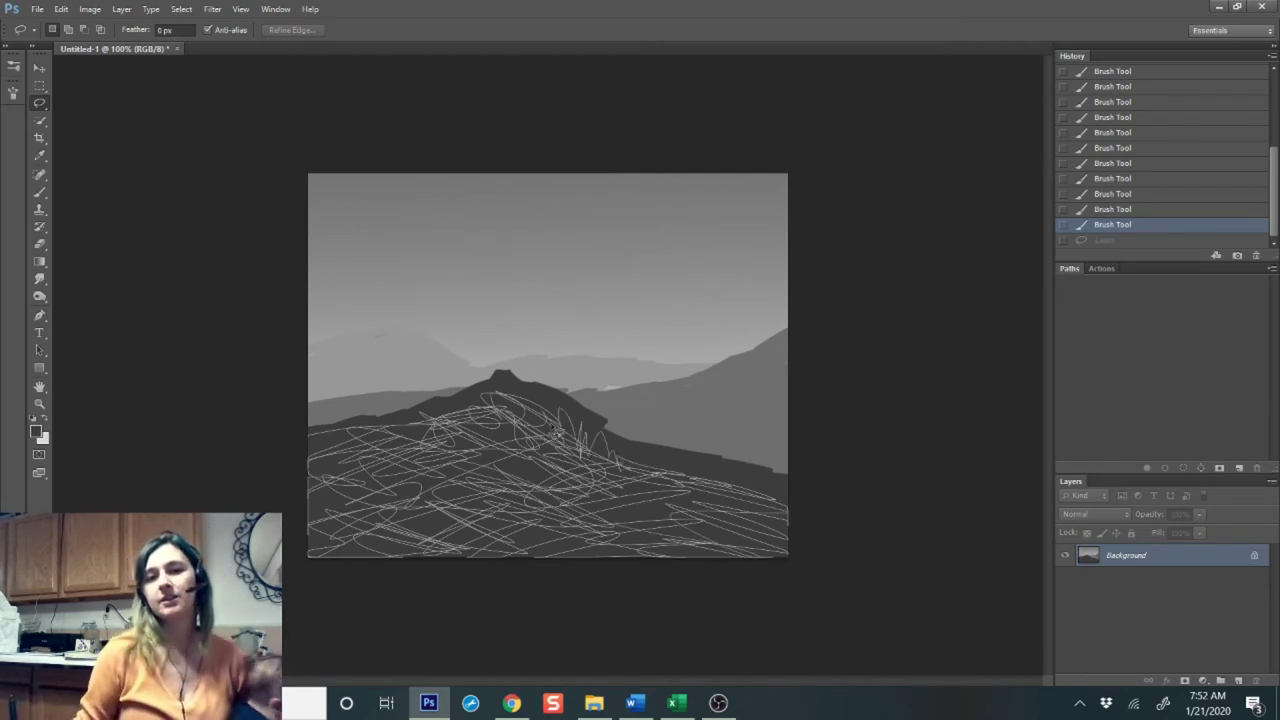
{"action": "mouse_move", "coordinate": [632, 465]}
{"action": "left_mouse_down"}
{"action": "mouse_move", "coordinate": [813, 499]}
{"action": "mouse_move", "coordinate": [723, 507]}
{"action": "mouse_move", "coordinate": [710, 557]}
{"action": "mouse_move", "coordinate": [603, 527]}
{"action": "mouse_move", "coordinate": [545, 530]}
{"action": "mouse_move", "coordinate": [473, 446]}
{"action": "left_mouse_up"}
{"action": "mouse_move", "coordinate": [422, 413]}
{"action": "left_mouse_down"}
{"action": "mouse_move", "coordinate": [380, 420]}
{"action": "mouse_move", "coordinate": [358, 485]}
{"action": "left_mouse_up"}
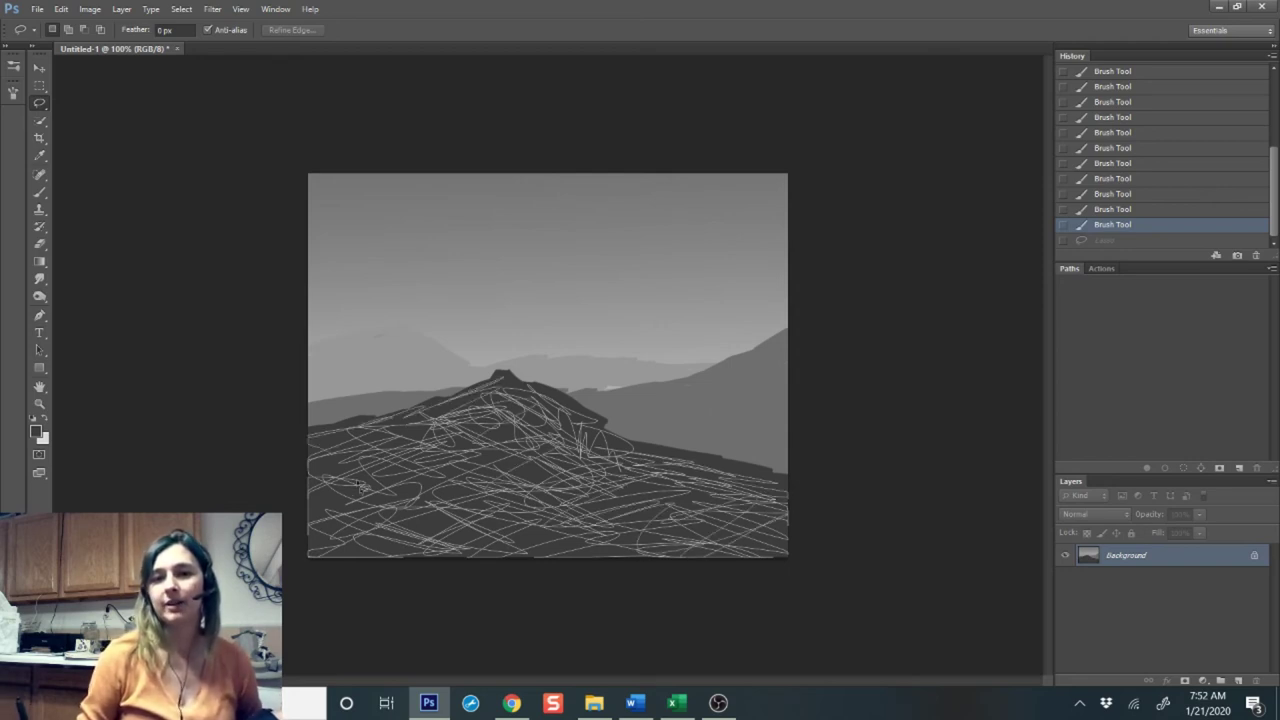
{"action": "left_click_drag", "start_coordinate": [455, 528], "coordinate": [538, 556]}
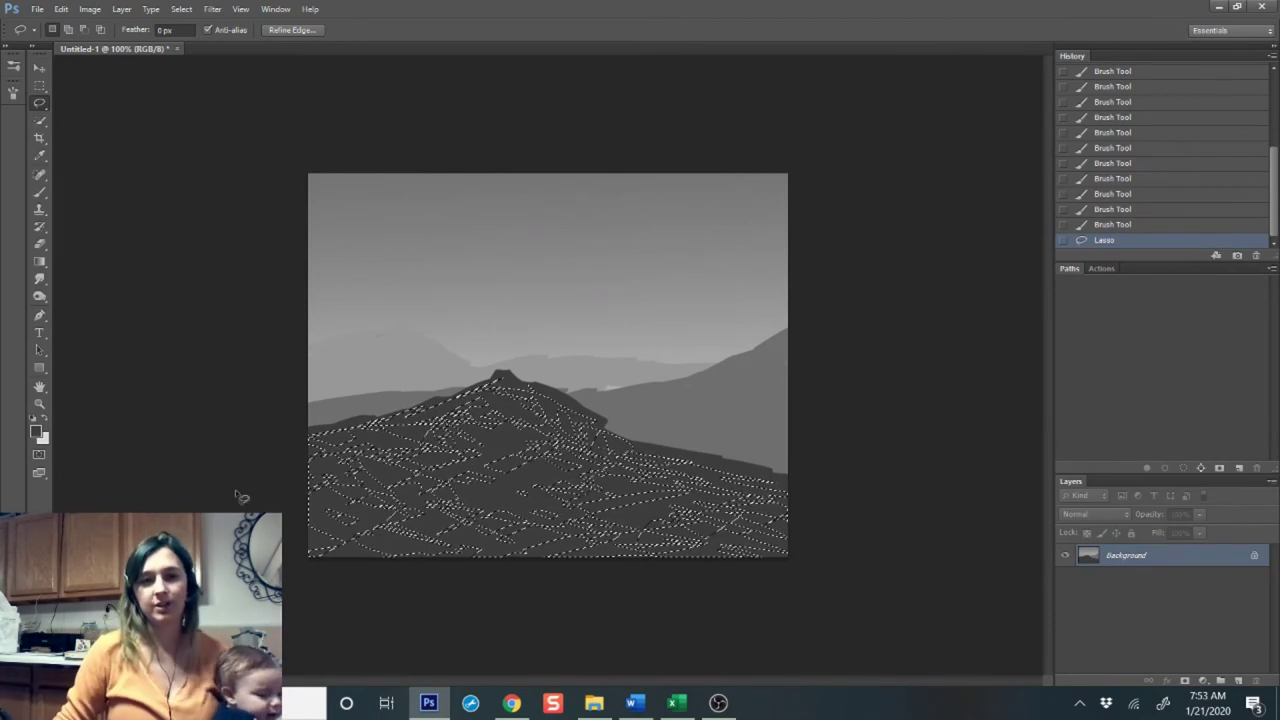
- Paint 6c6c6c mid-grey patches inside the scribbled selection with the Brush
{"action": "left_click", "coordinate": [37, 431]}
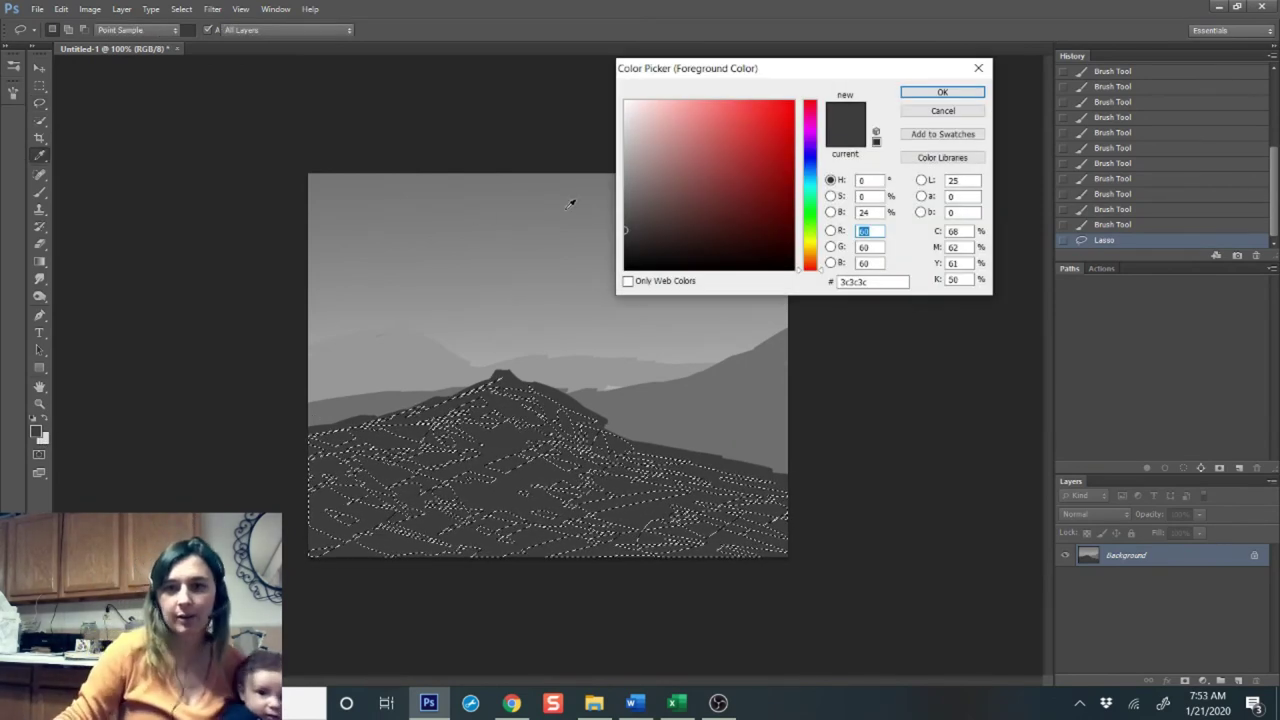
{"action": "left_click_drag", "start_coordinate": [625, 212], "coordinate": [625, 198]}
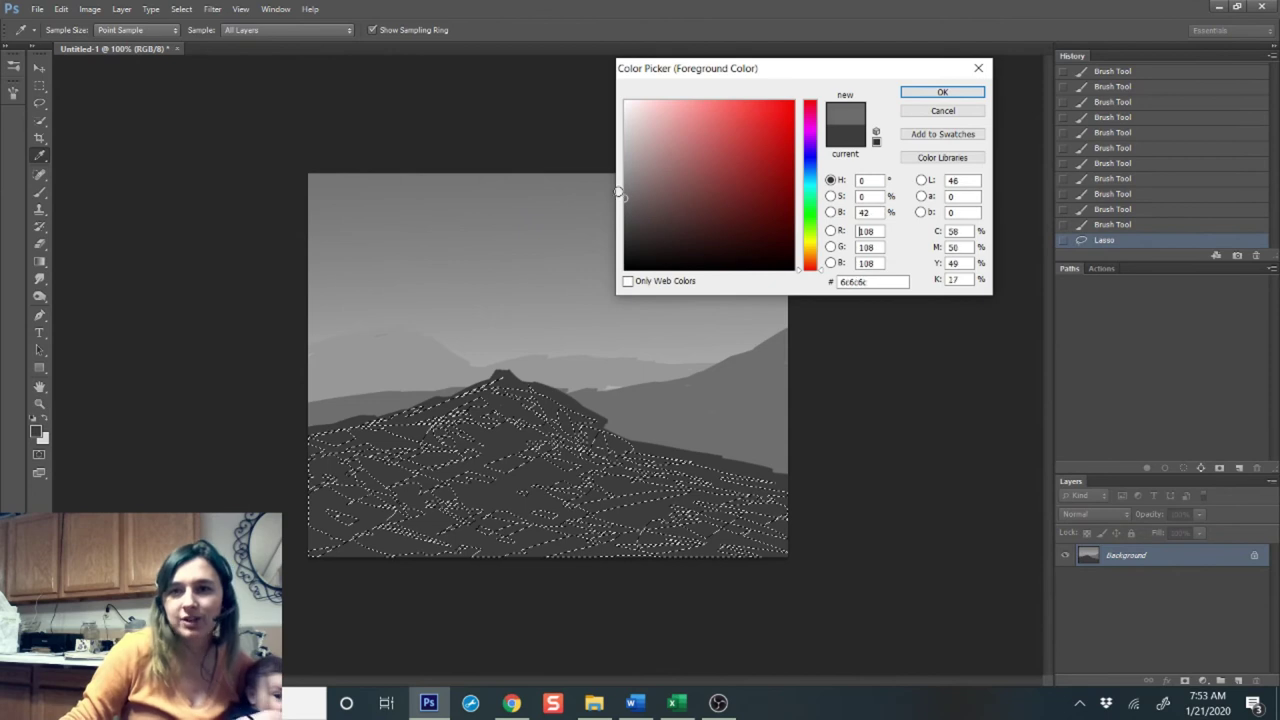
{"action": "left_click", "coordinate": [932, 90]}
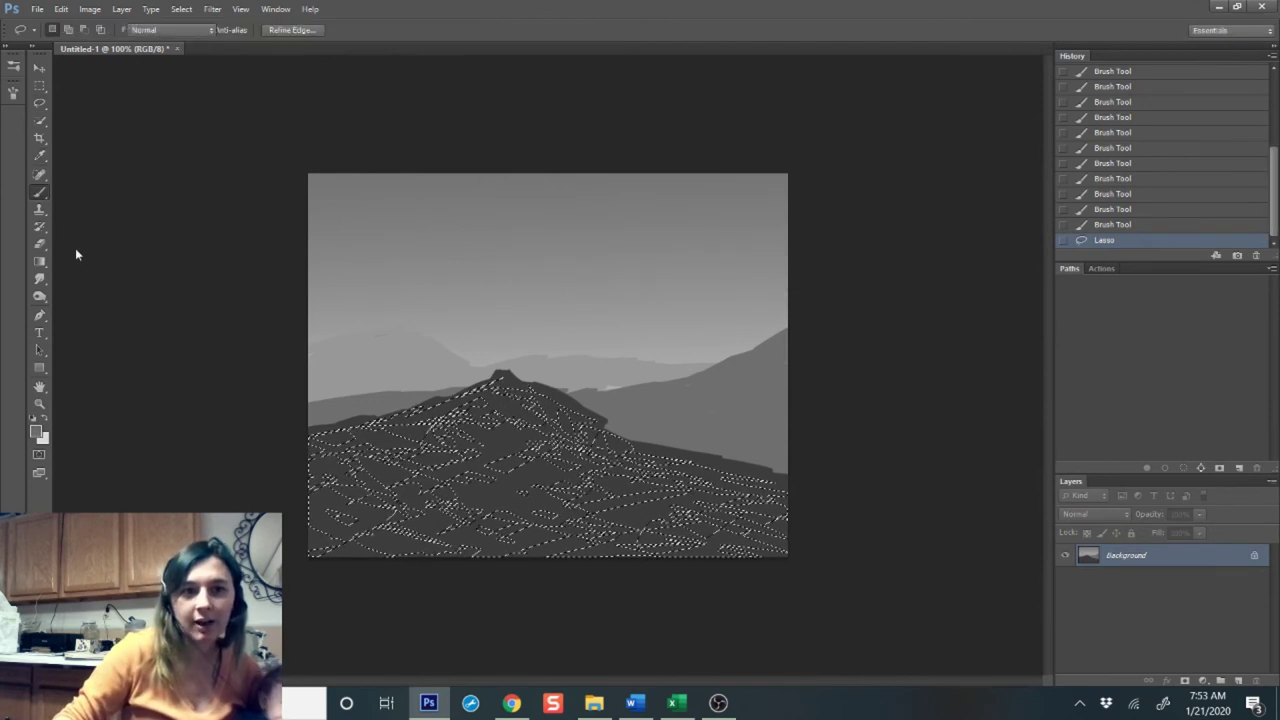
{"action": "key", "text": "b"}
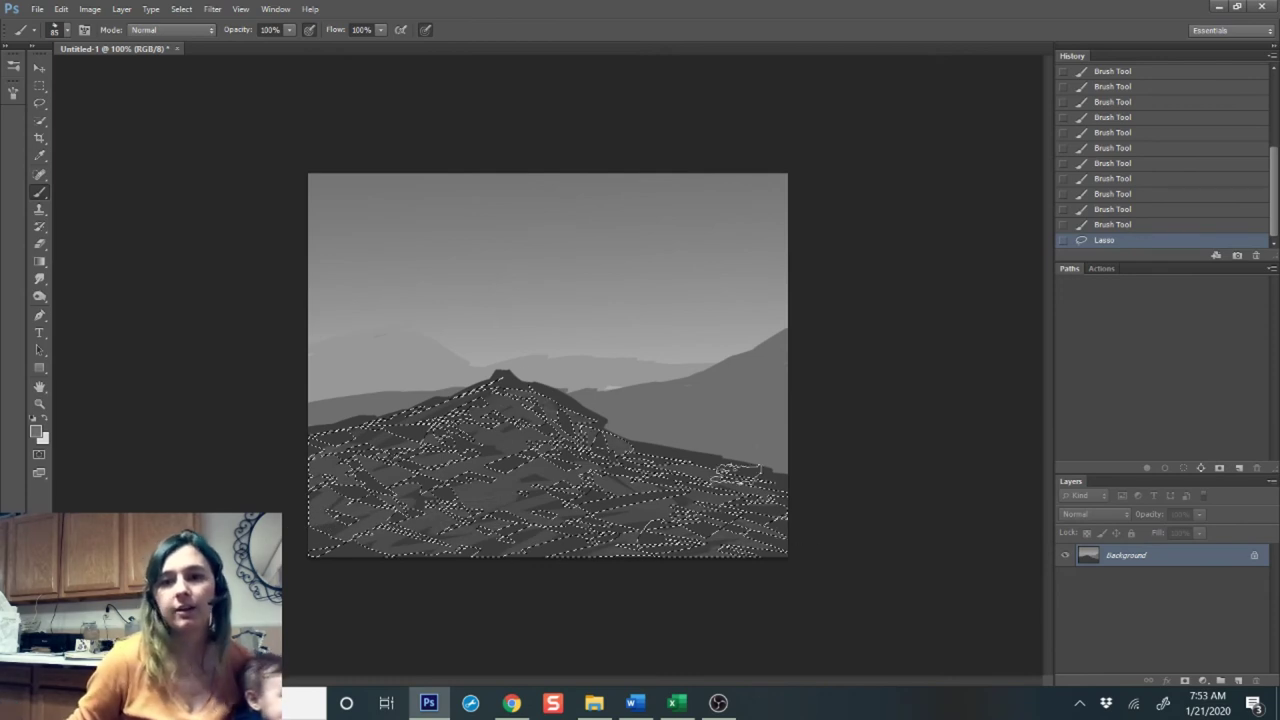
{"action": "mouse_move", "coordinate": [791, 549]}
{"action": "left_mouse_down"}
{"action": "mouse_move", "coordinate": [275, 480]}
{"action": "mouse_move", "coordinate": [546, 510]}
{"action": "mouse_move", "coordinate": [814, 560]}
{"action": "left_mouse_up"}
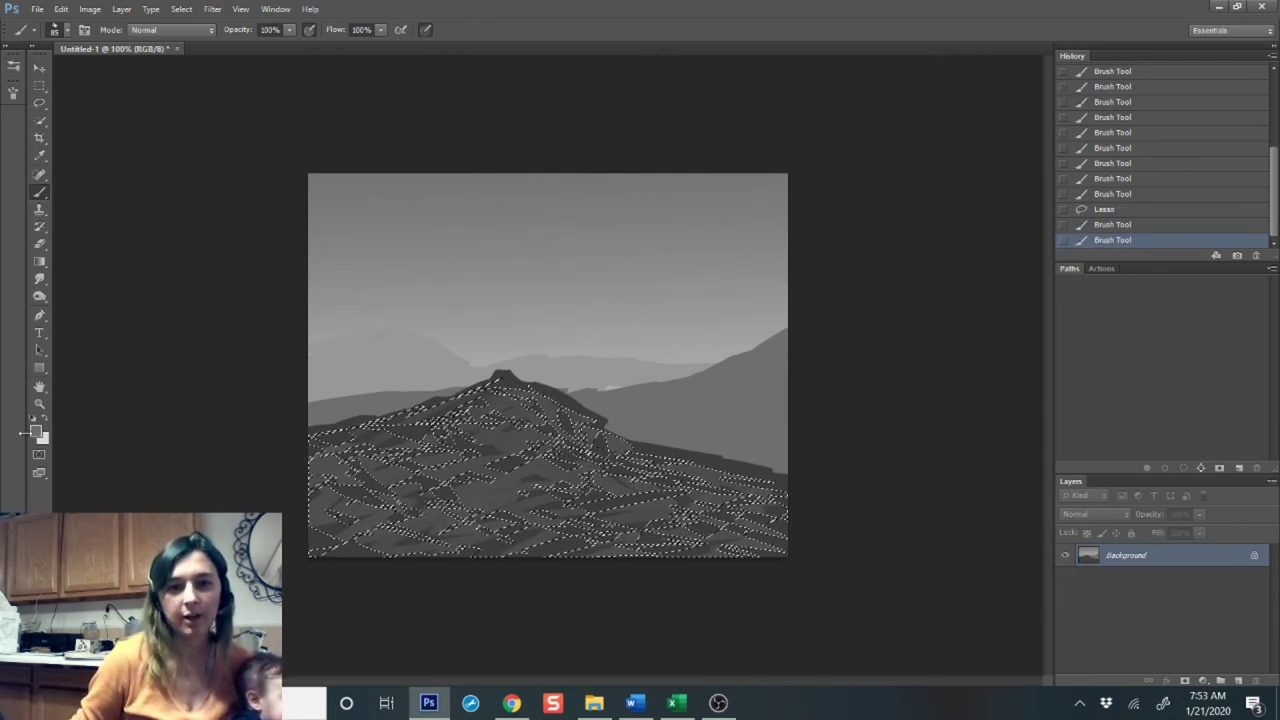
- Brush a0a0a0 light grey across the lower-left foreground inside the selection
{"action": "left_click", "coordinate": [36, 431]}
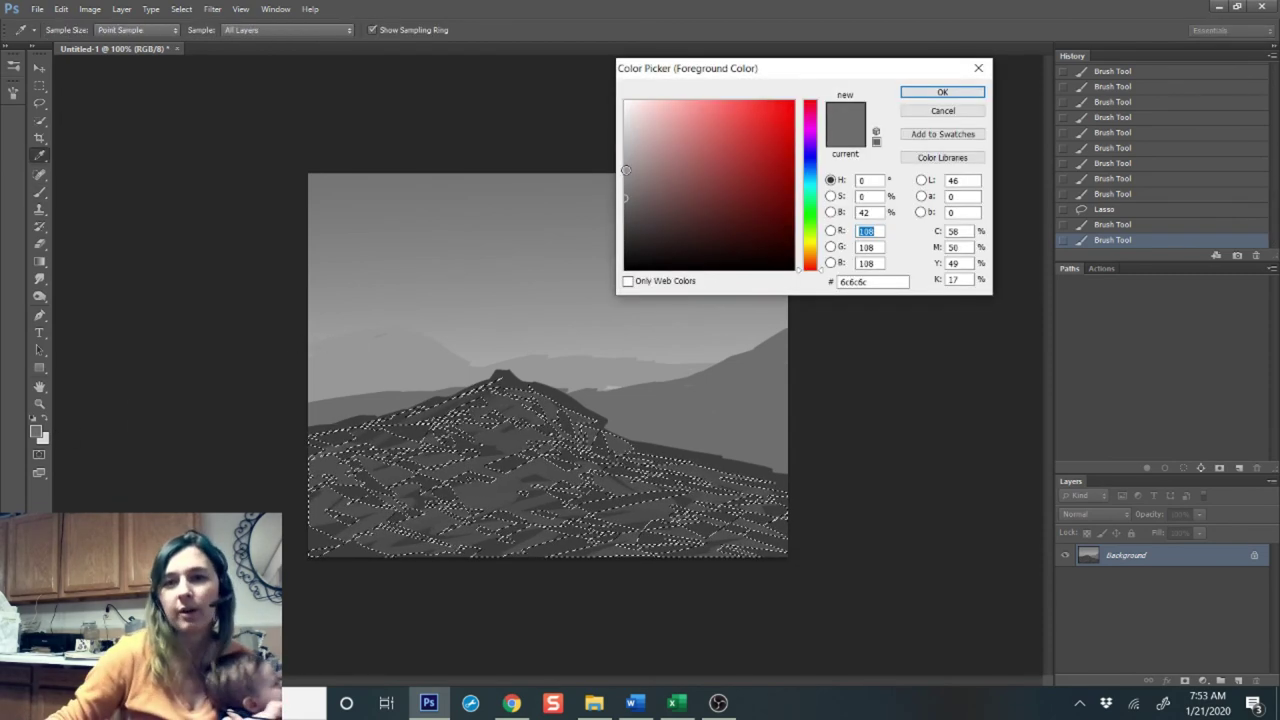
{"action": "left_click_drag", "start_coordinate": [627, 232], "coordinate": [622, 164]}
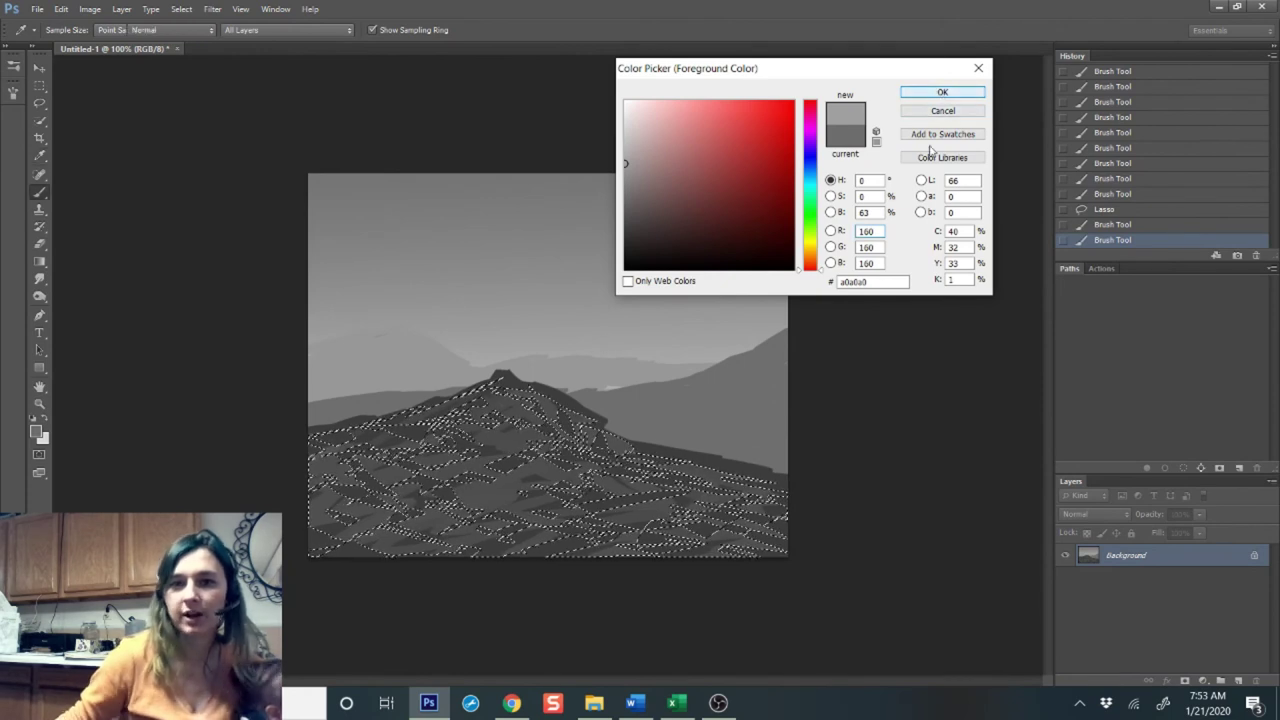
{"action": "left_click", "coordinate": [941, 93]}
{"action": "mouse_move", "coordinate": [455, 490]}
{"action": "left_mouse_down"}
{"action": "mouse_move", "coordinate": [428, 493]}
{"action": "mouse_move", "coordinate": [425, 519]}
{"action": "mouse_move", "coordinate": [515, 526]}
{"action": "mouse_move", "coordinate": [555, 546]}
{"action": "mouse_move", "coordinate": [500, 546]}
{"action": "mouse_move", "coordinate": [480, 526]}
{"action": "mouse_move", "coordinate": [465, 541]}
{"action": "mouse_move", "coordinate": [375, 541]}
{"action": "mouse_move", "coordinate": [520, 546]}
{"action": "mouse_move", "coordinate": [495, 531]}
{"action": "mouse_move", "coordinate": [525, 519]}
{"action": "mouse_move", "coordinate": [540, 481]}
{"action": "mouse_move", "coordinate": [518, 479]}
{"action": "mouse_move", "coordinate": [530, 491]}
{"action": "mouse_move", "coordinate": [515, 491]}
{"action": "mouse_move", "coordinate": [555, 501]}
{"action": "mouse_move", "coordinate": [595, 536]}
{"action": "mouse_move", "coordinate": [635, 536]}
{"action": "mouse_move", "coordinate": [640, 521]}
{"action": "mouse_move", "coordinate": [705, 536]}
{"action": "mouse_move", "coordinate": [795, 526]}
{"action": "mouse_move", "coordinate": [760, 556]}
{"action": "mouse_move", "coordinate": [690, 560]}
{"action": "left_mouse_up"}
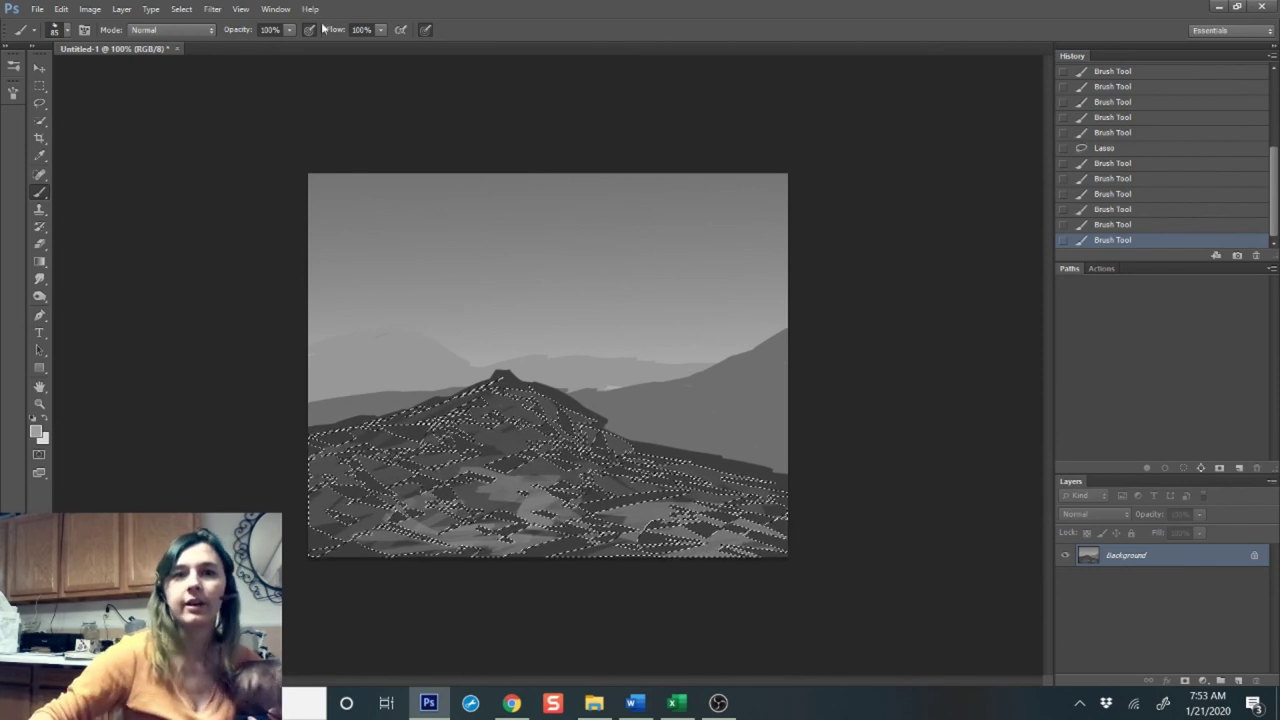
- Deselect the scribbled selection via Select > Deselect and pick the Zoom tool
{"action": "left_click", "coordinate": [182, 10]}
{"action": "left_click", "coordinate": [198, 41]}
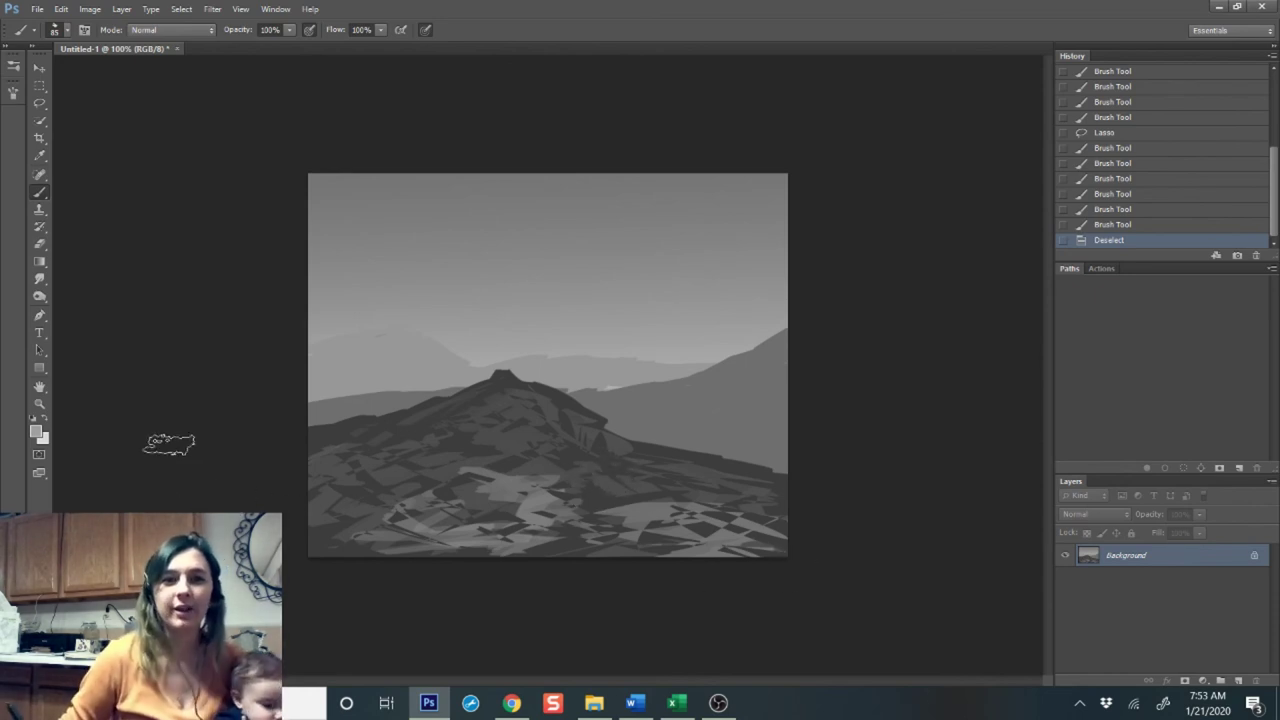
{"action": "left_click", "coordinate": [40, 405]}
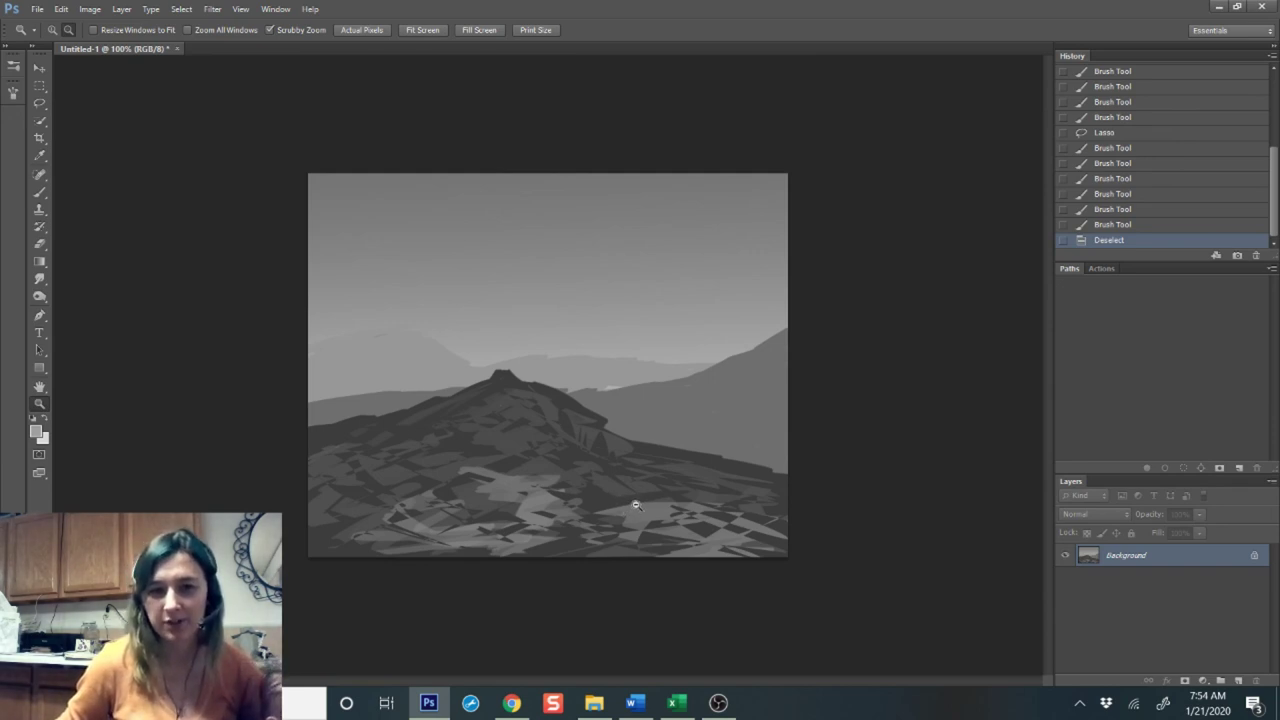
{"action": "left_click", "coordinate": [639, 509], "text": "alt"}
{"action": "left_click", "coordinate": [621, 455], "text": "alt"}
{"action": "left_click", "coordinate": [620, 446], "text": "alt"}
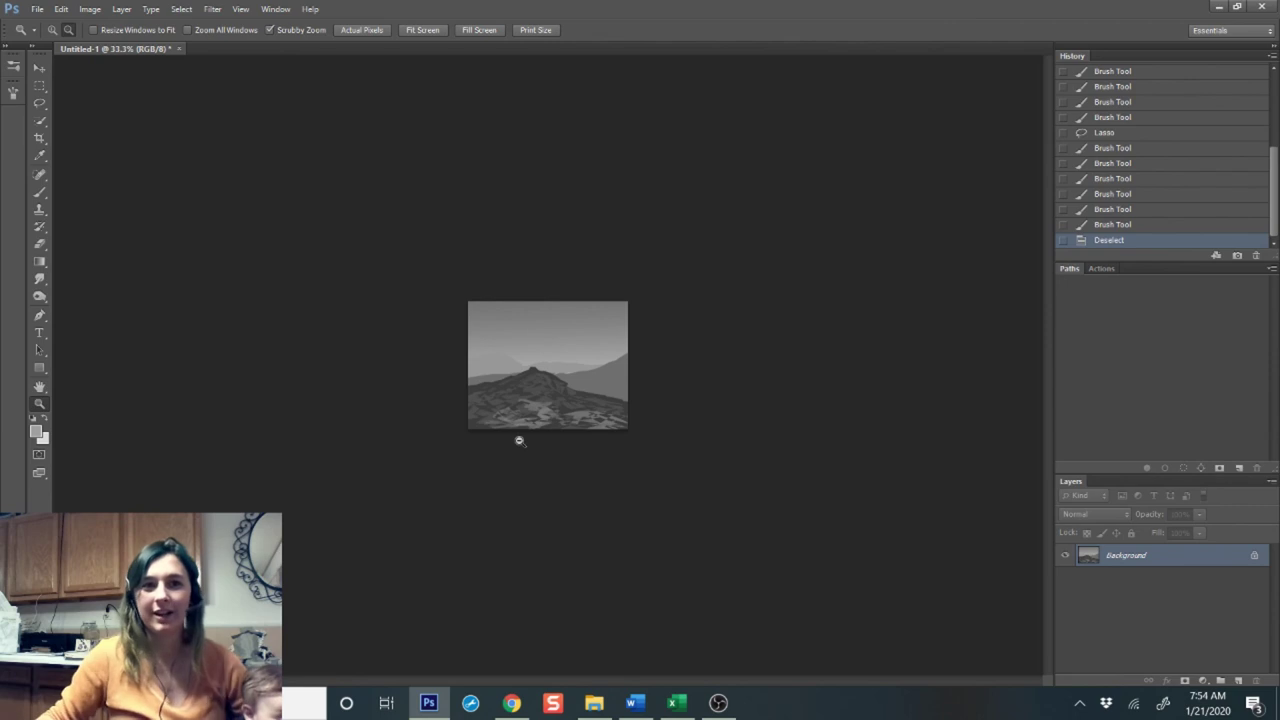
{"action": "left_click", "coordinate": [600, 438]}
{"action": "left_click", "coordinate": [600, 435]}
{"action": "left_click", "coordinate": [608, 440]}
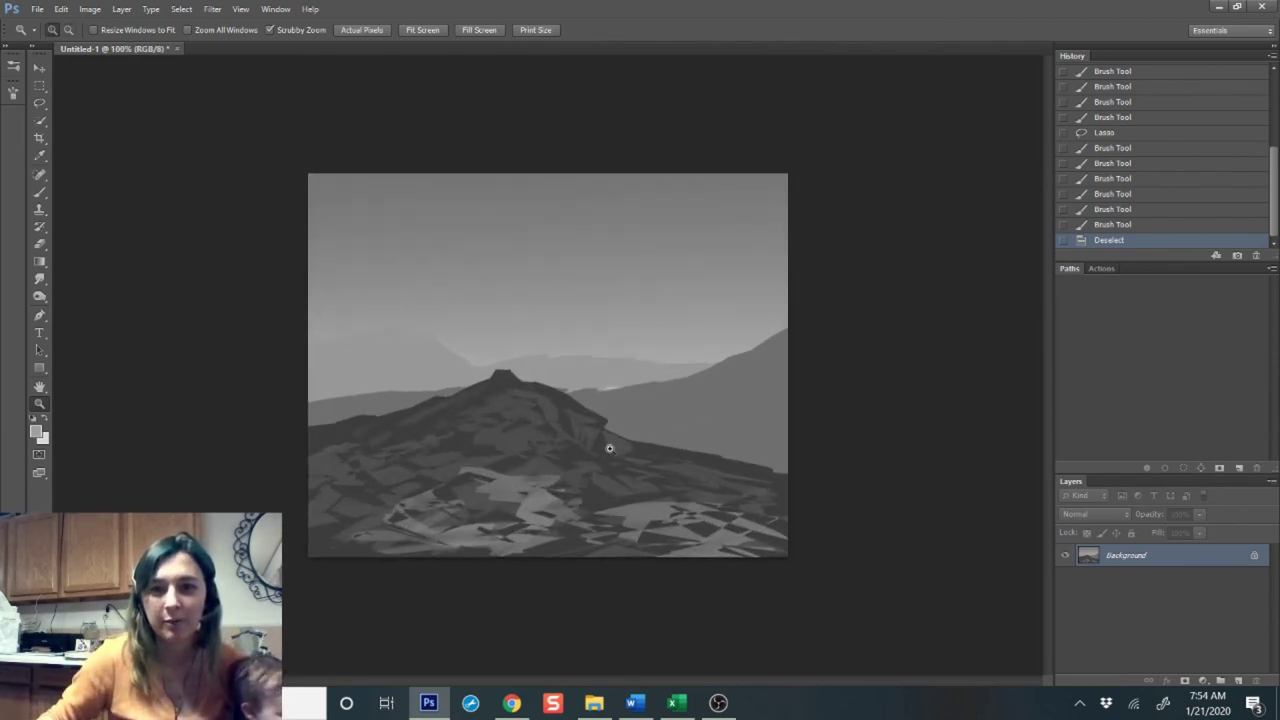